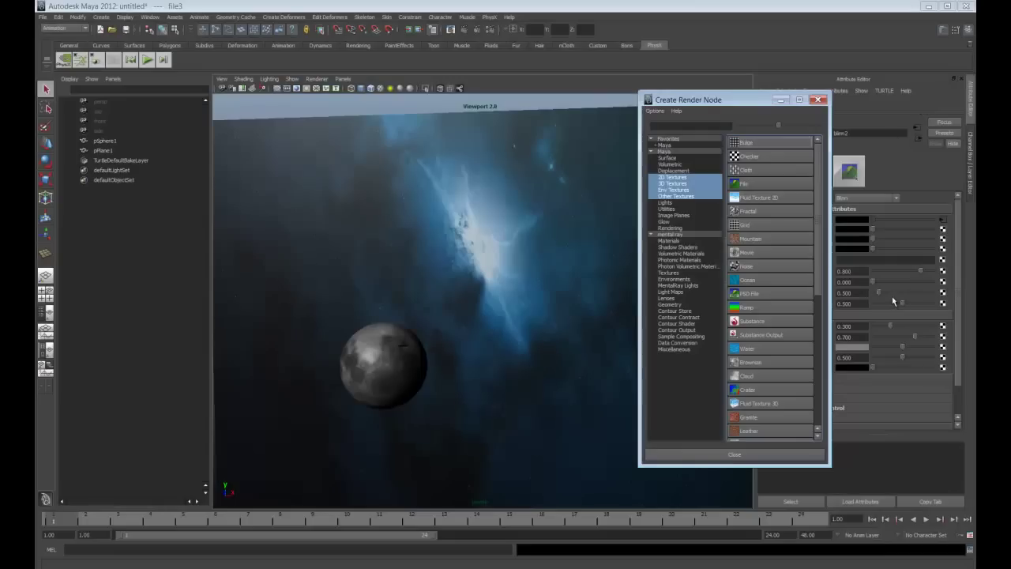
Create a 2D File texture node for the material.
click(756, 183)
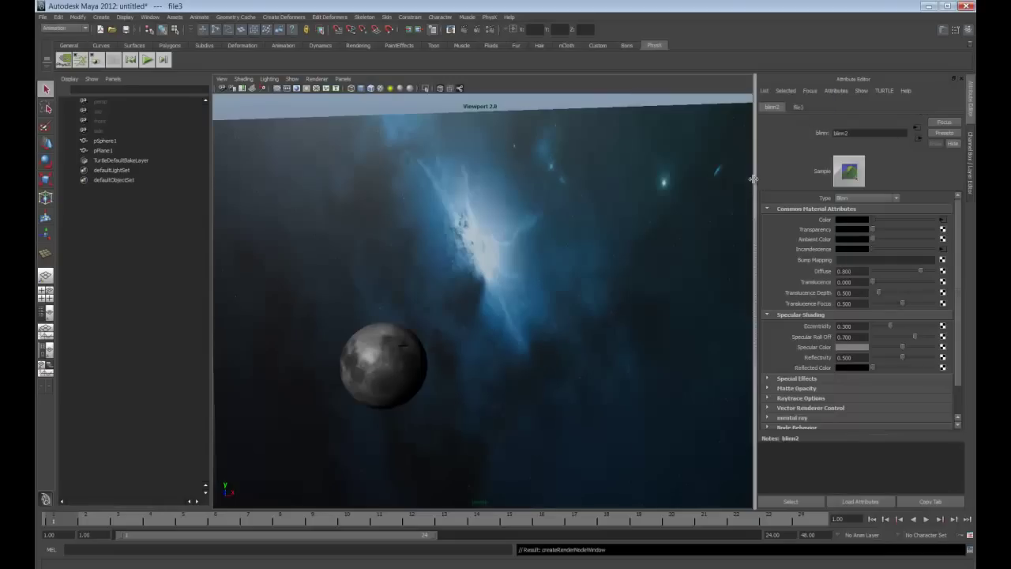
Load the Wallpapers nebula jpg into the file texture and orbit to inspect the plane.
click(945, 247)
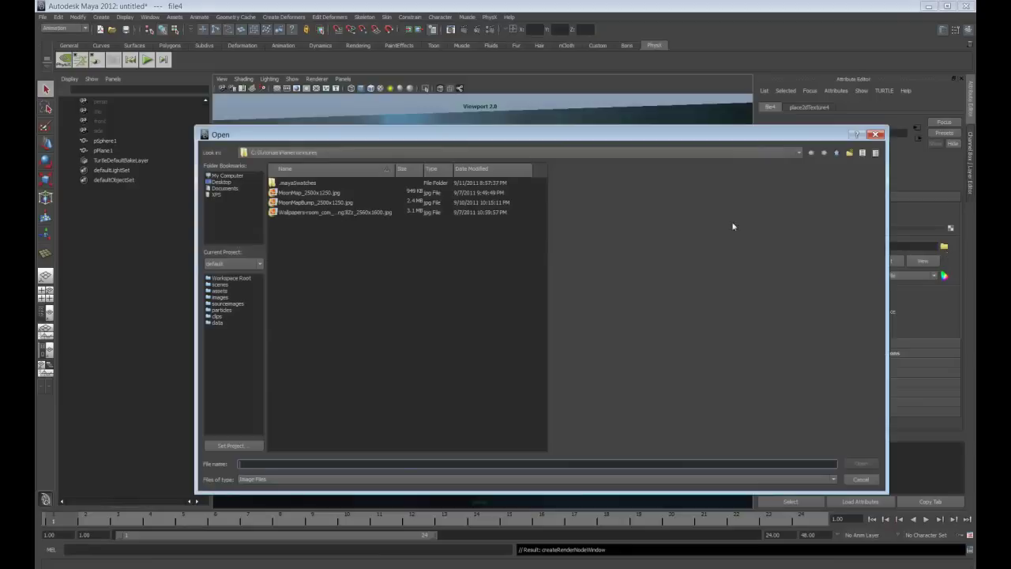
click(319, 213)
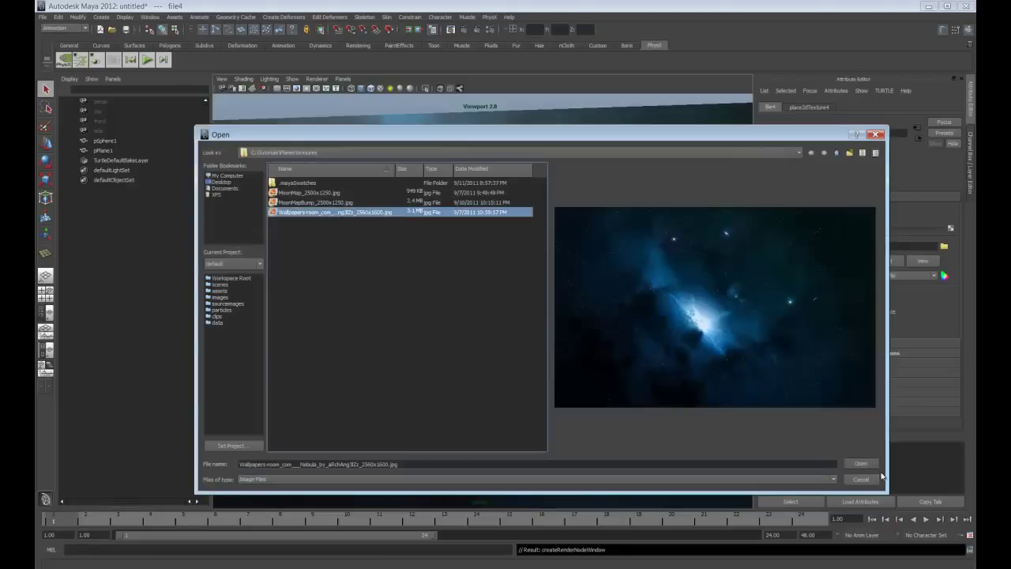
click(860, 463)
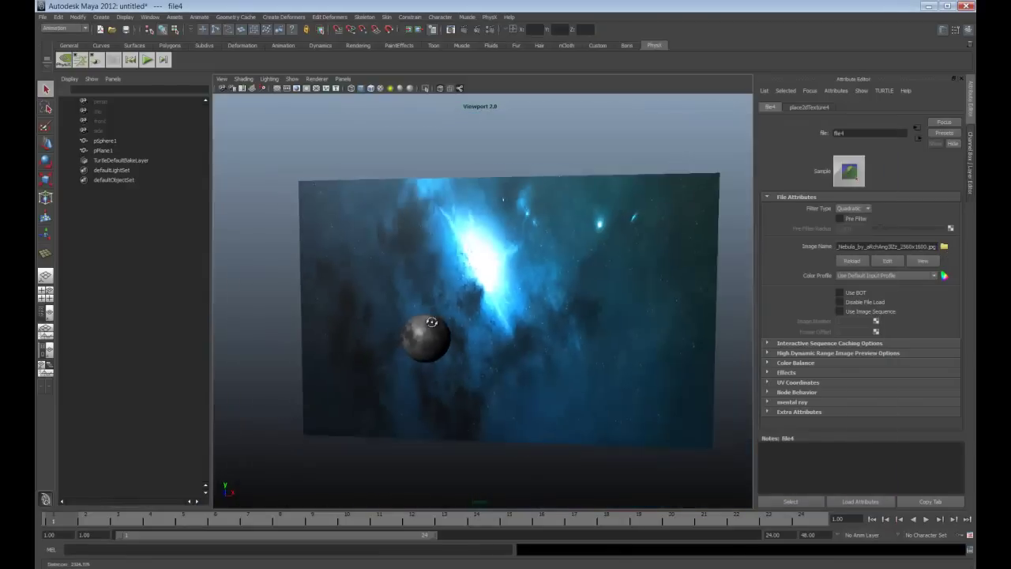
alt+drag(432, 323, 543, 344)
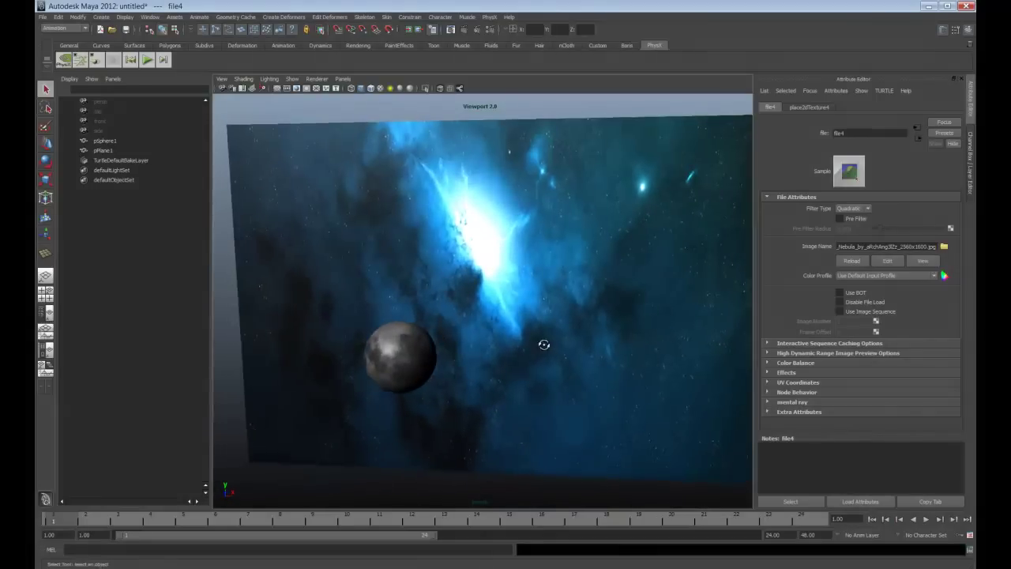
alt+drag(543, 344, 565, 348)
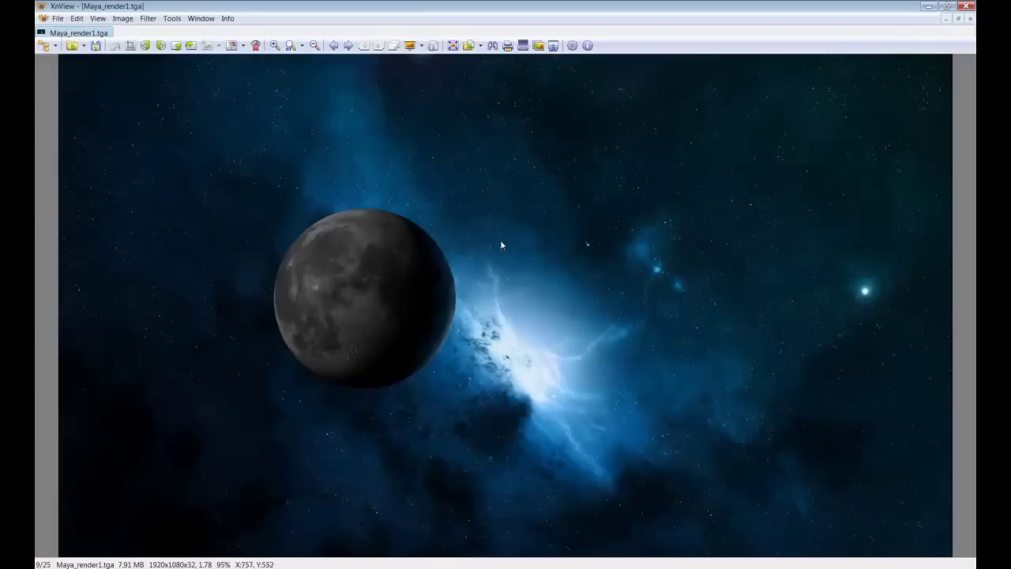
Minimize the XnView reference render and select the background plane pPlane1 in Maya.
click(929, 7)
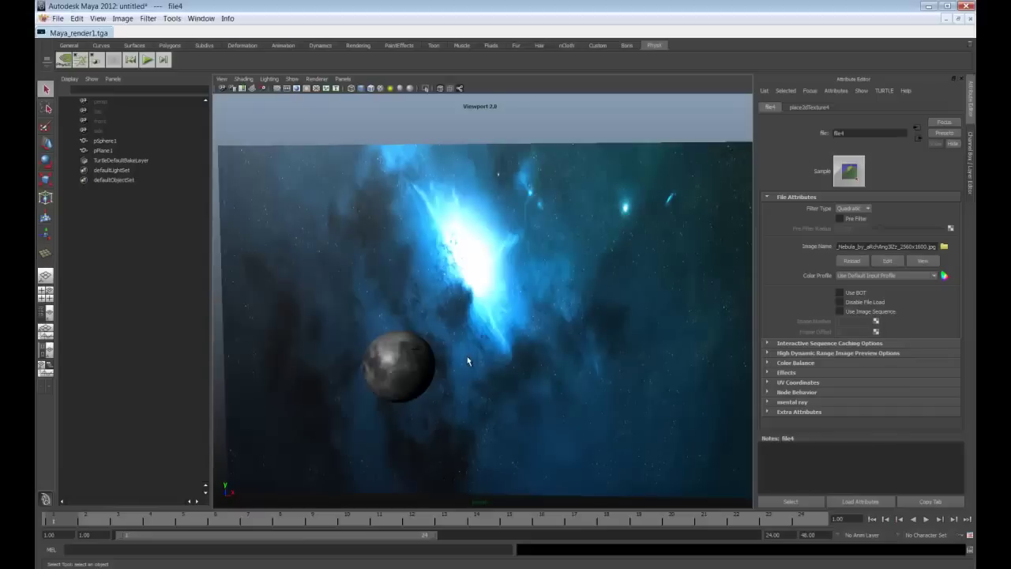
mouse_move(525, 401)
alt+mouse_down()
mouse_move(584, 388)
mouse_move(564, 332)
alt+mouse_up()
click(564, 324)
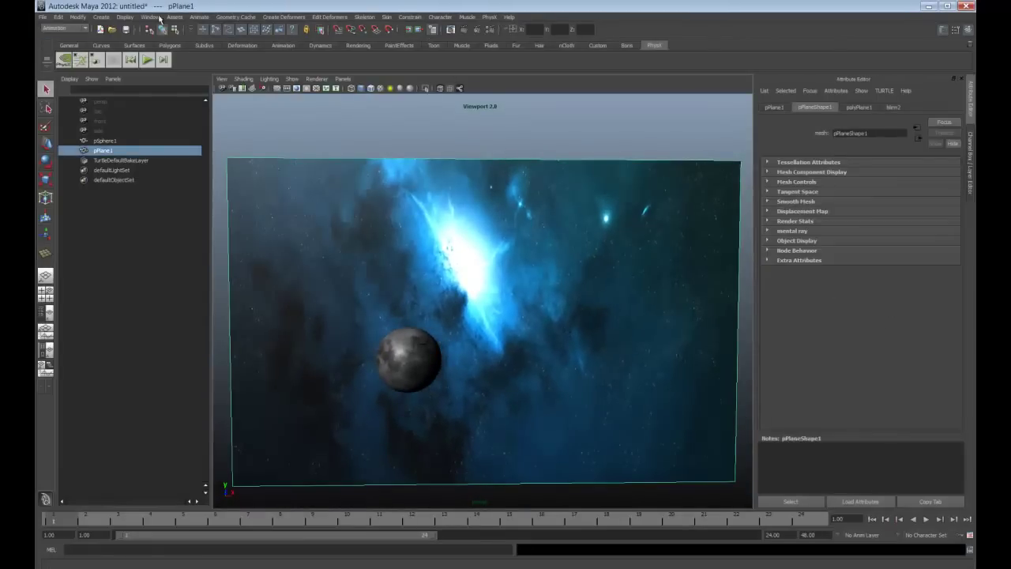
Apply a planar UV projection to pPlane1 from the Polygons menu set.
click(75, 28)
click(56, 43)
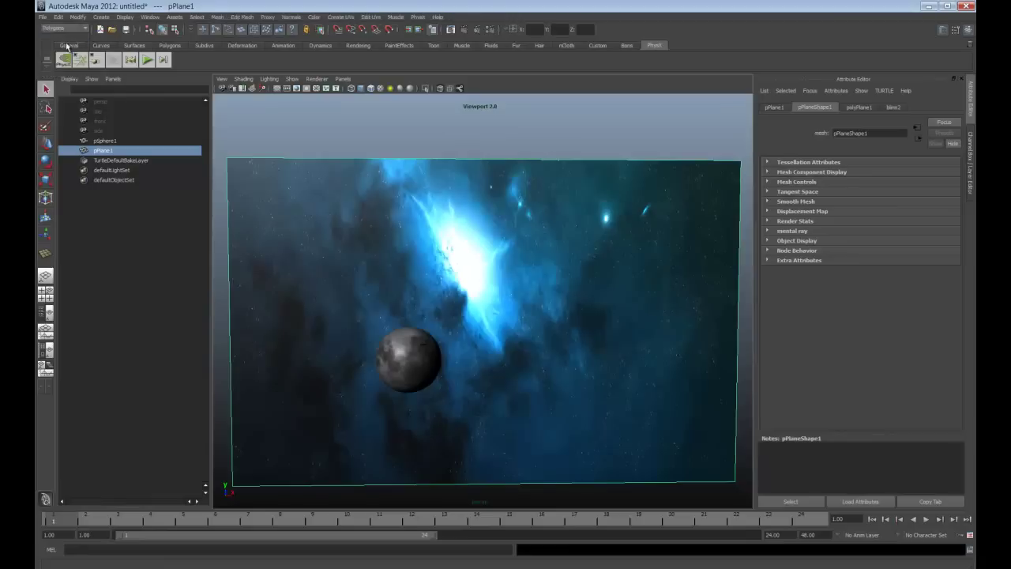
click(340, 17)
click(354, 34)
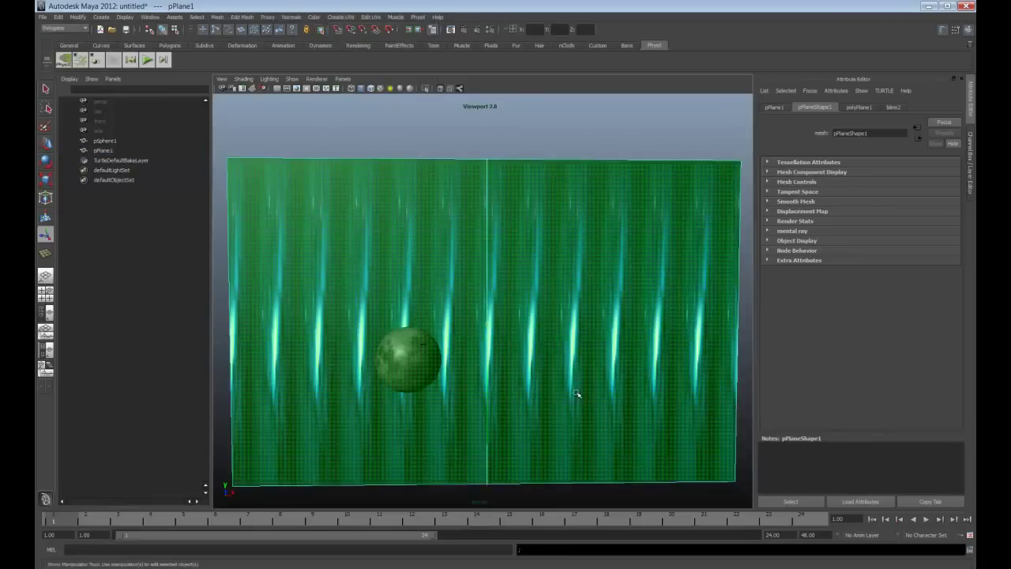
click(105, 141)
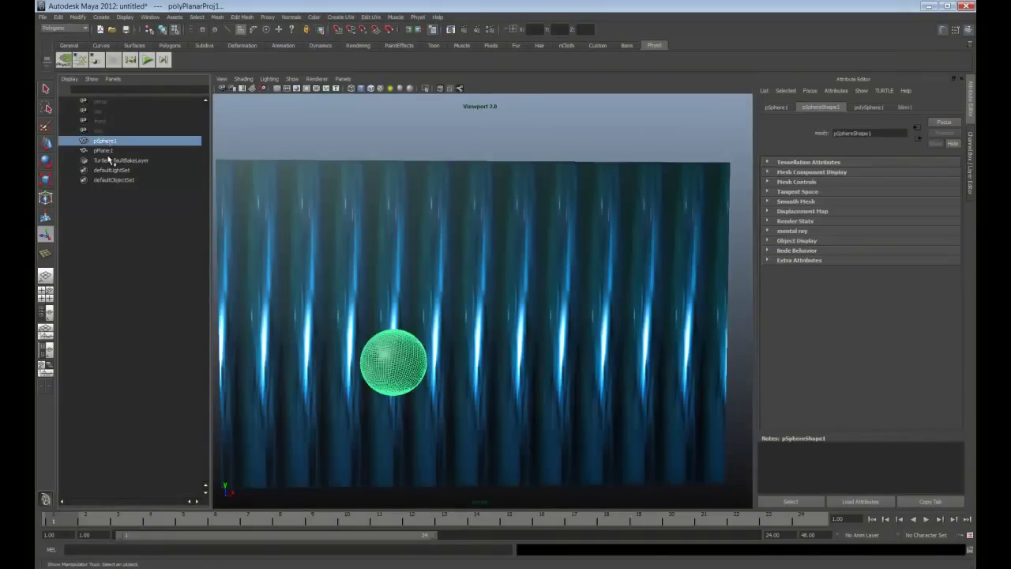
alt+drag(400, 174, 449, 153)
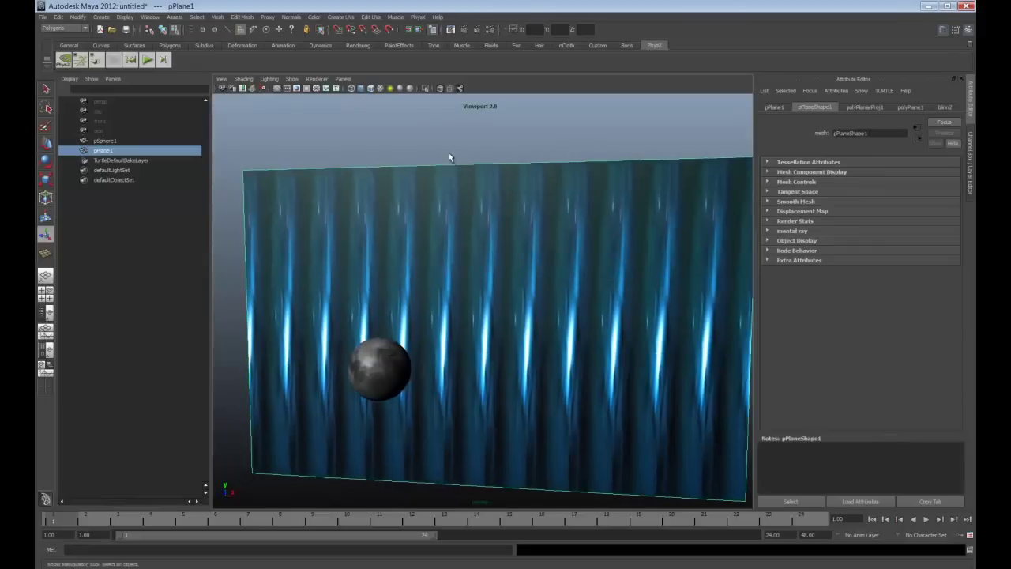
Normalize pPlane1's UVs so the nebula image fits, then reselect the plane.
click(371, 17)
click(386, 34)
key(bracketleft)
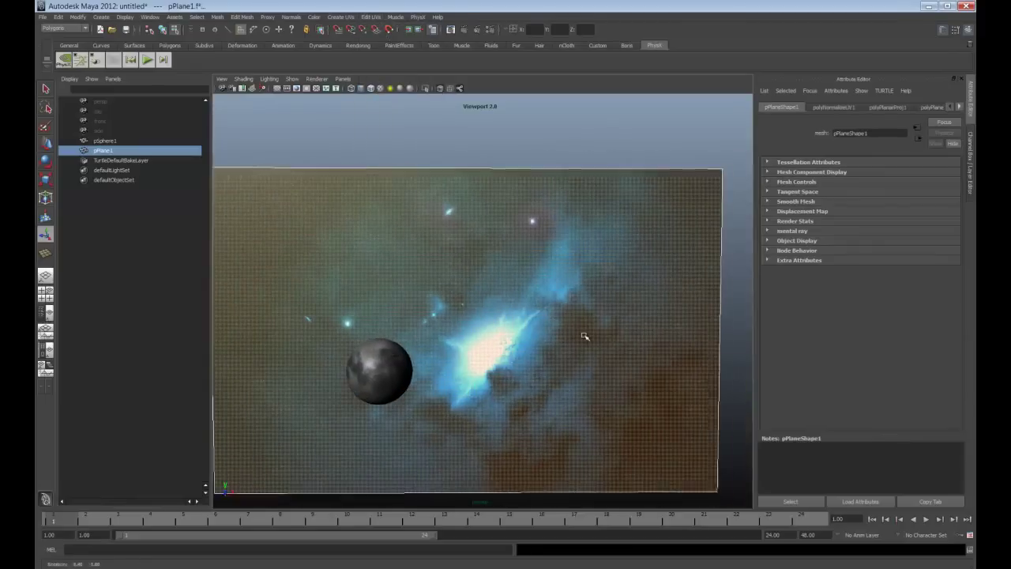
click(540, 147)
mouse_move(662, 266)
alt+mouse_down()
mouse_move(576, 293)
mouse_move(594, 290)
alt+mouse_up()
click(589, 286)
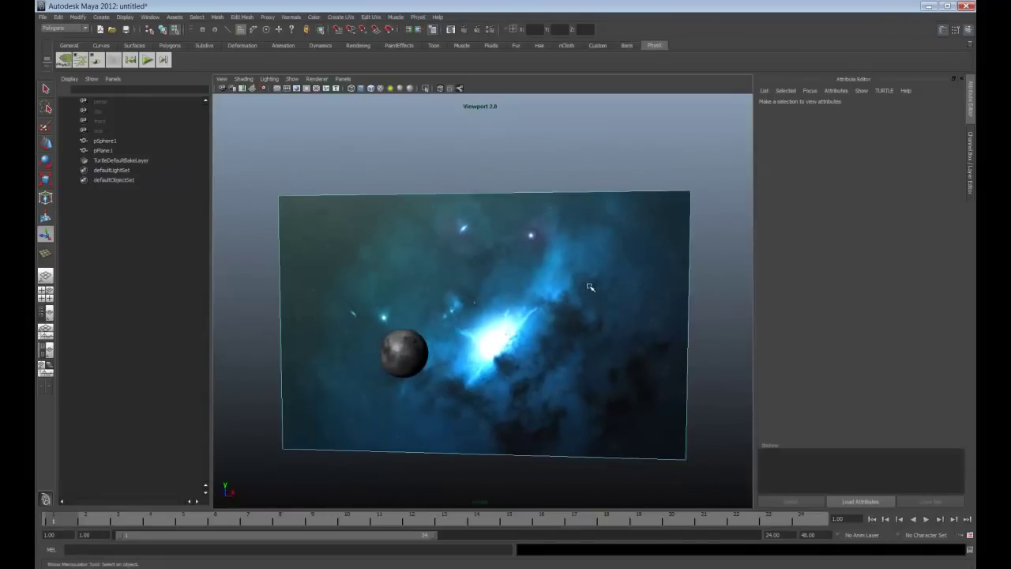
click(969, 146)
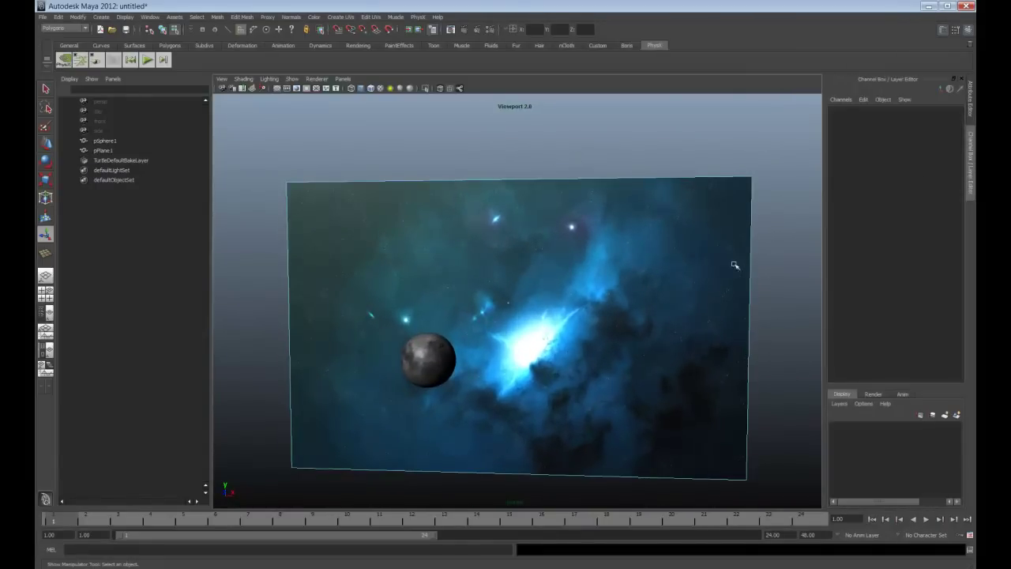
Set pPlane1's Rotate Y to 180 and check its orientation against the reference render.
click(105, 150)
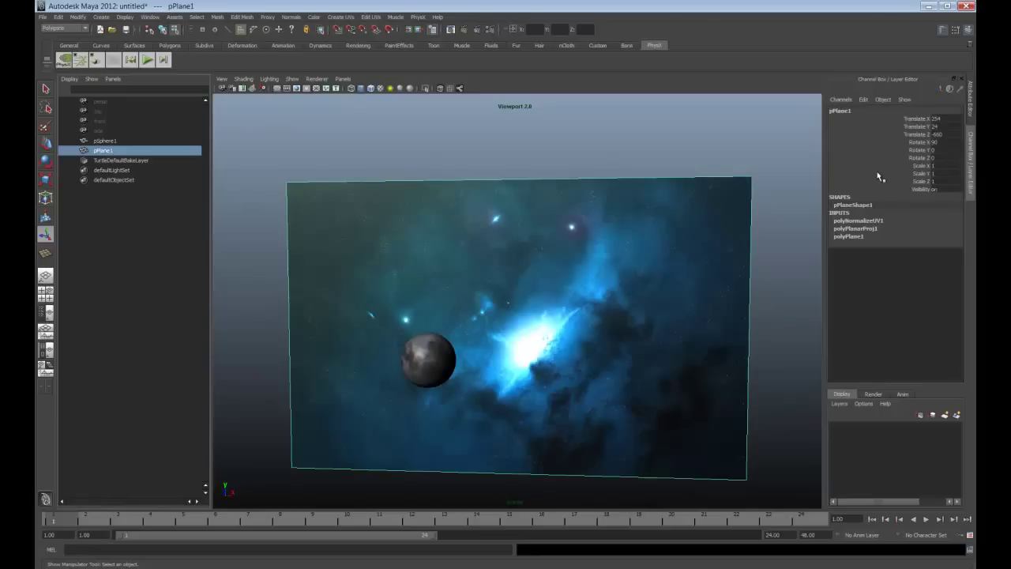
double_click(937, 151)
text(180)
key(Return)
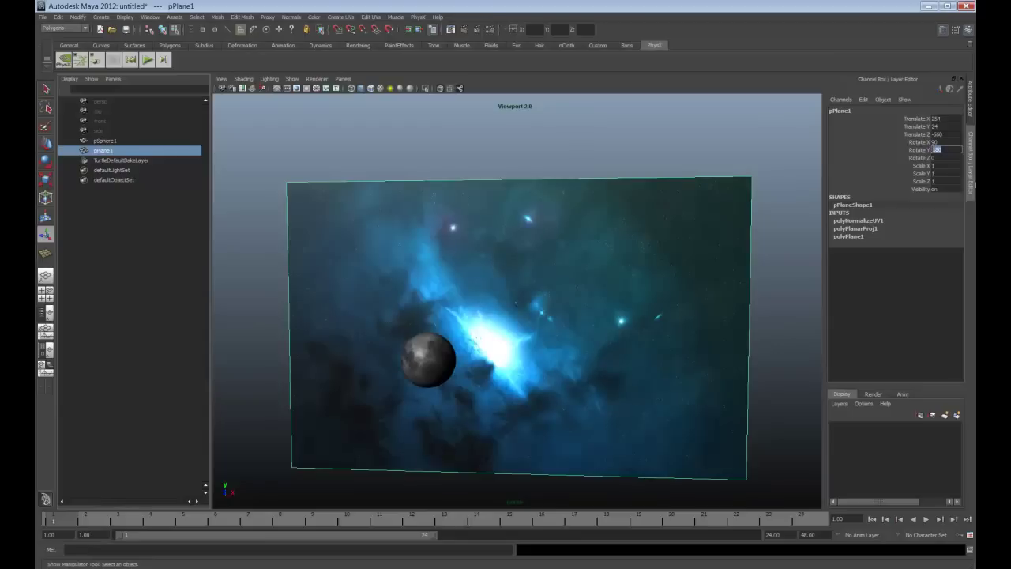
alt+drag(567, 337, 575, 350)
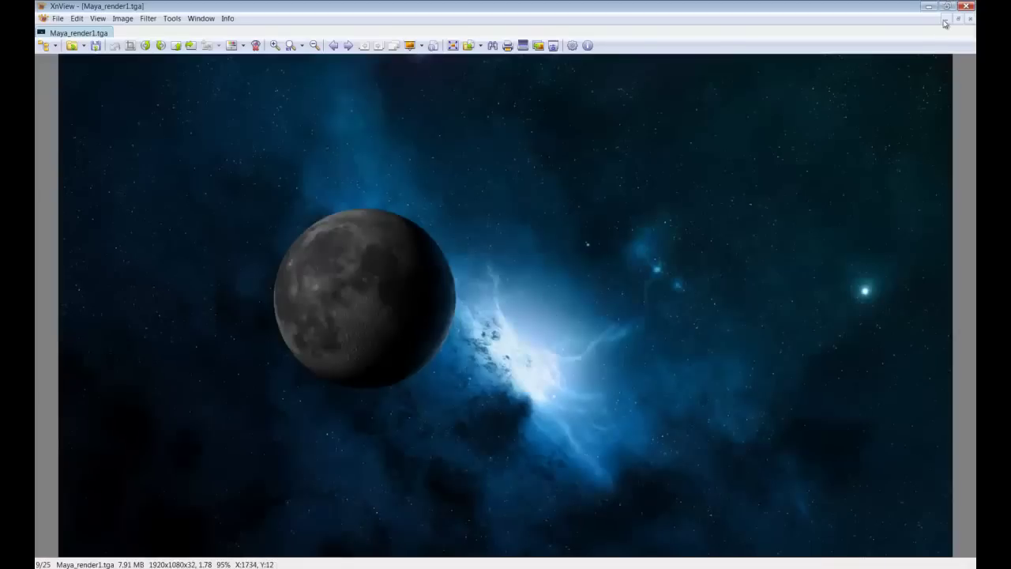
click(928, 6)
alt+drag(557, 386, 558, 338)
alt+right_drag(388, 338, 445, 349)
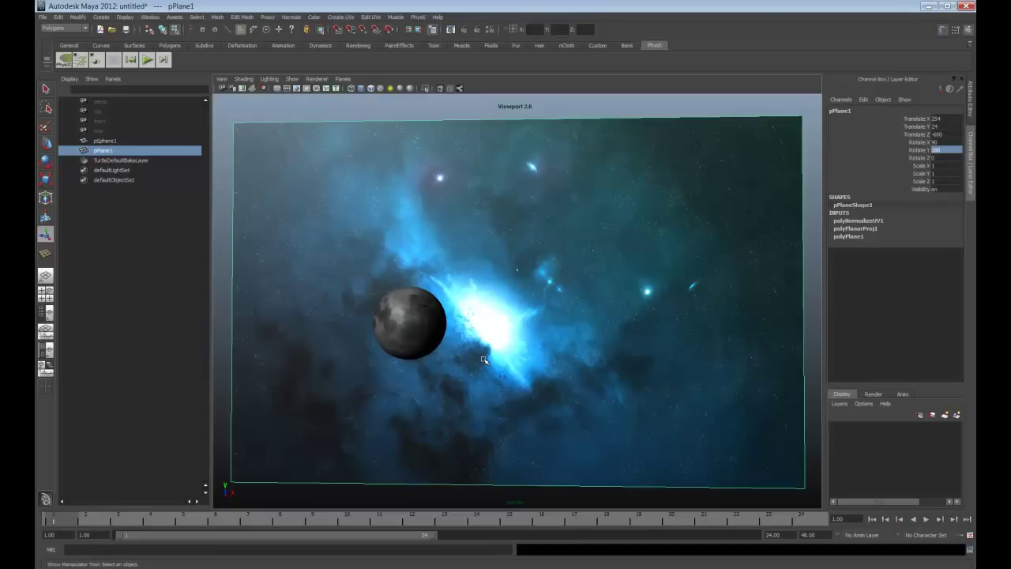
Dolly and tumble the view until the nebula fills the frame with the moon left of centre.
mouse_move(474, 366)
alt+mouse_down()
mouse_move(569, 372)
mouse_move(627, 437)
alt+mouse_up()
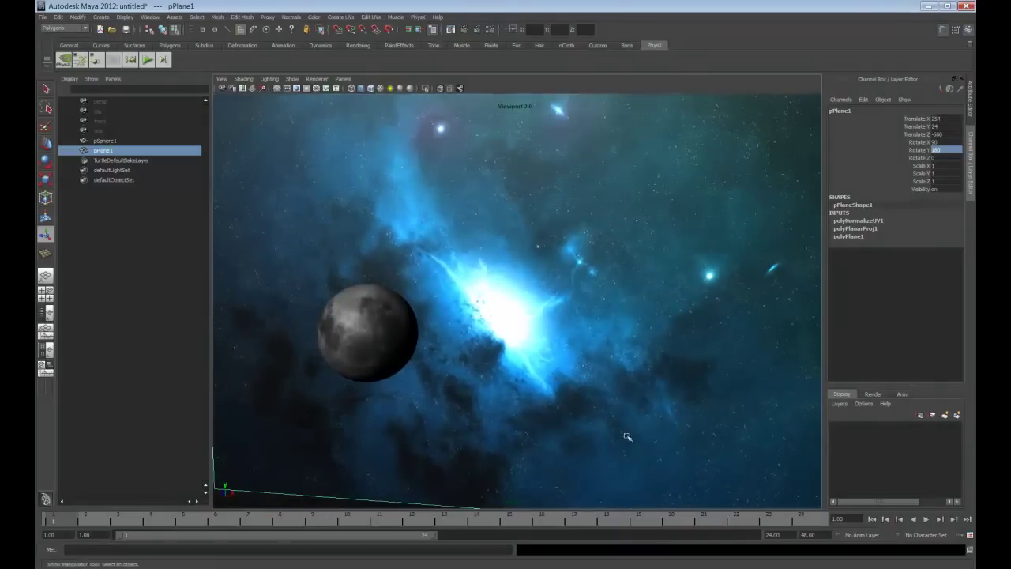
mouse_move(649, 343)
alt+mouse_down()
mouse_move(632, 316)
mouse_move(681, 359)
alt+mouse_up()
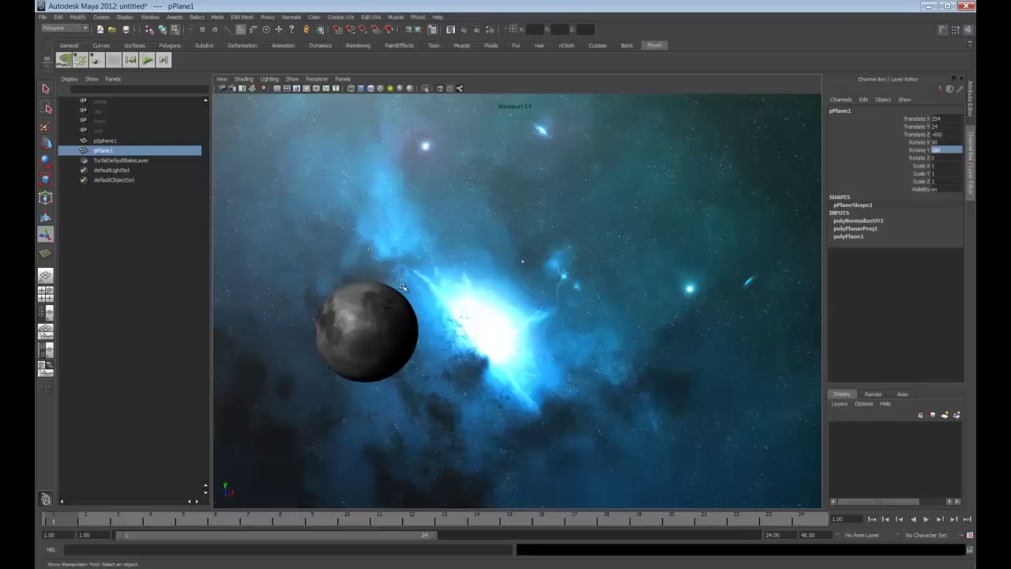
scroll(454, 379, up, 2)
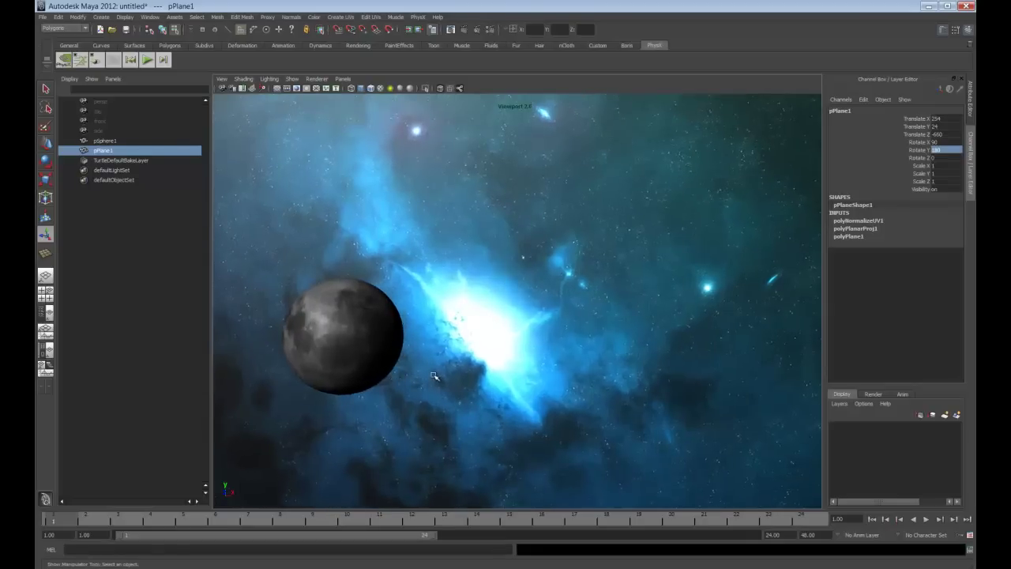
mouse_move(429, 379)
alt+mouse_down()
mouse_move(417, 379)
mouse_move(435, 384)
alt+mouse_up()
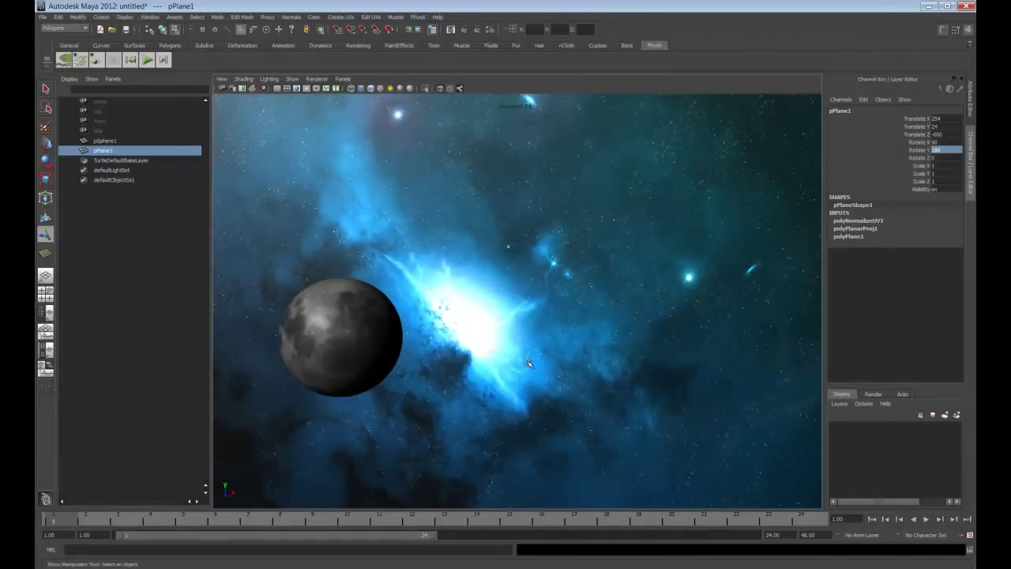
alt+drag(515, 399, 566, 378)
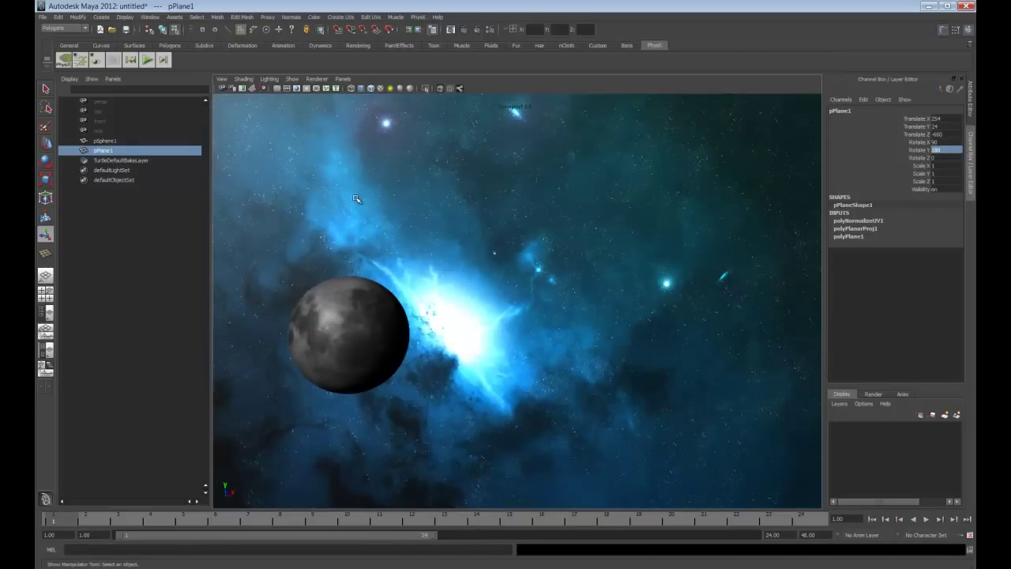
Create a point light and drag it about 306 units out along X beside the moon.
click(100, 17)
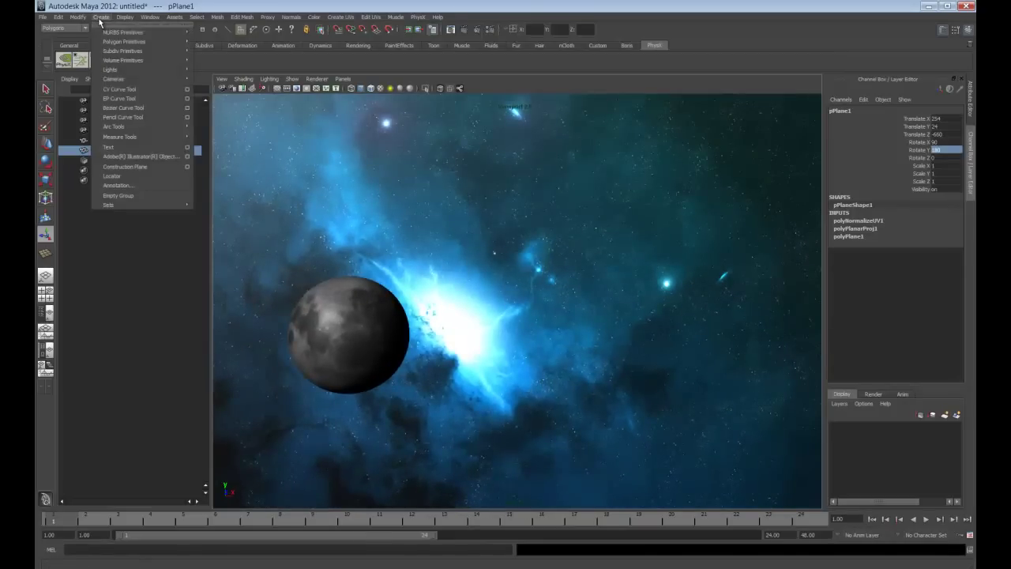
mouse_move(110, 70)
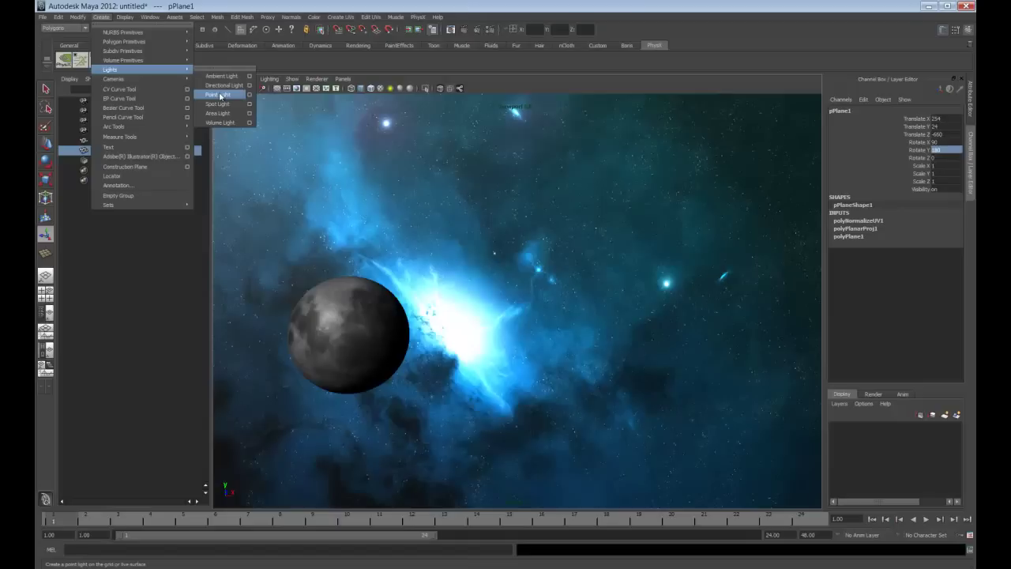
click(220, 96)
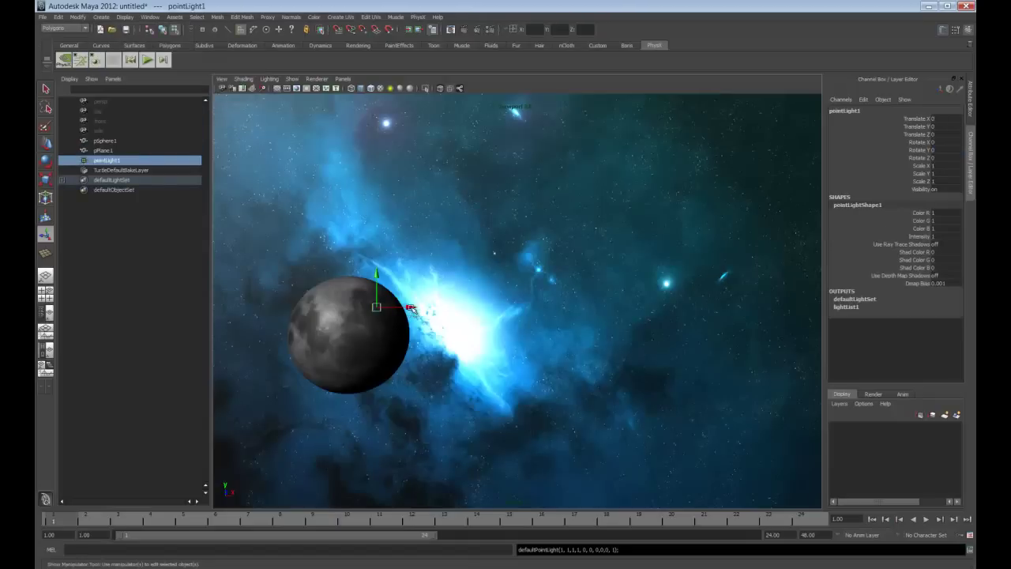
mouse_move(474, 306)
mouse_down()
mouse_move(553, 307)
mouse_move(588, 377)
mouse_move(545, 353)
mouse_up()
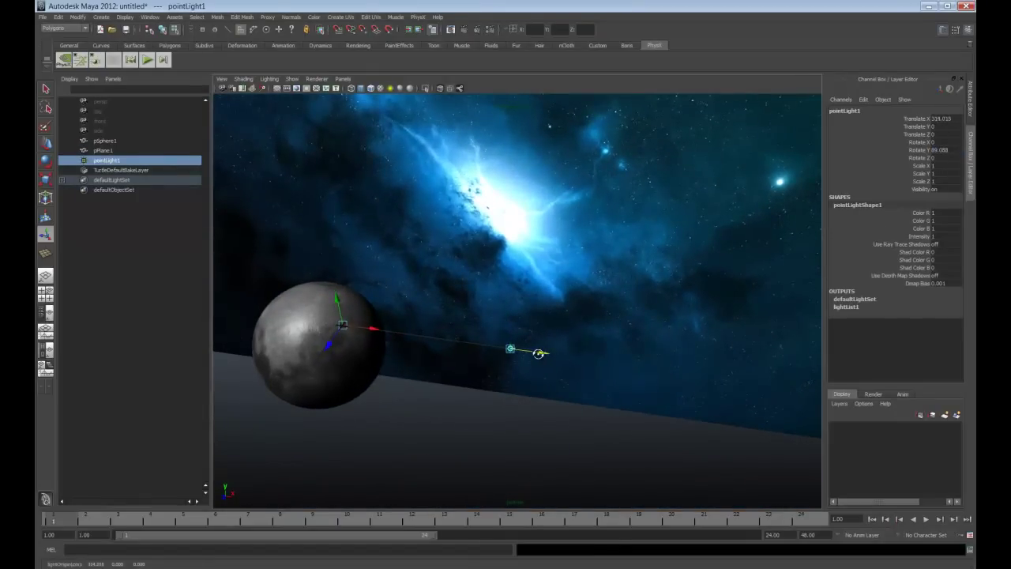
mouse_move(545, 392)
alt+mouse_down()
mouse_move(537, 395)
mouse_move(636, 366)
alt+mouse_up()
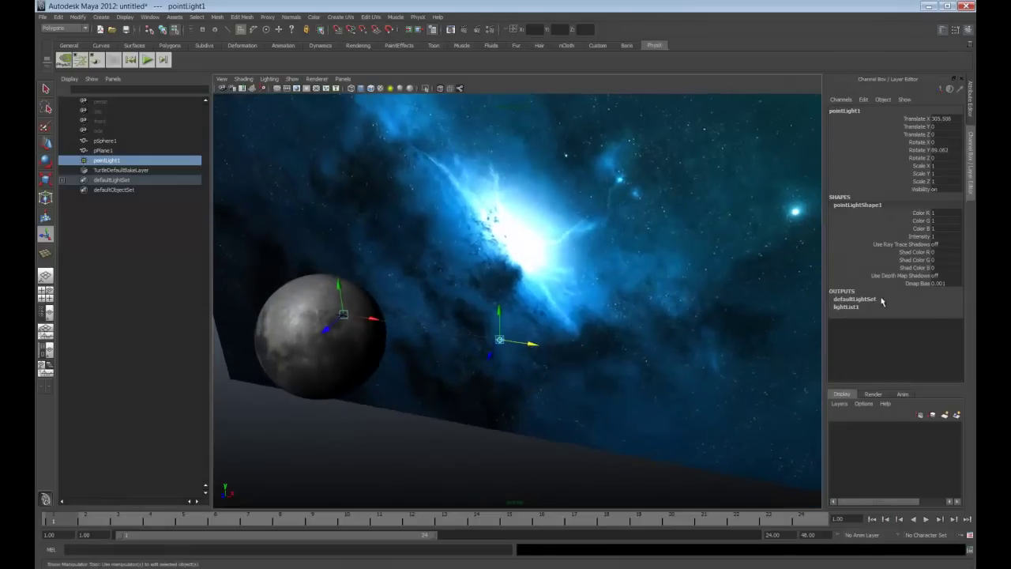
click(972, 108)
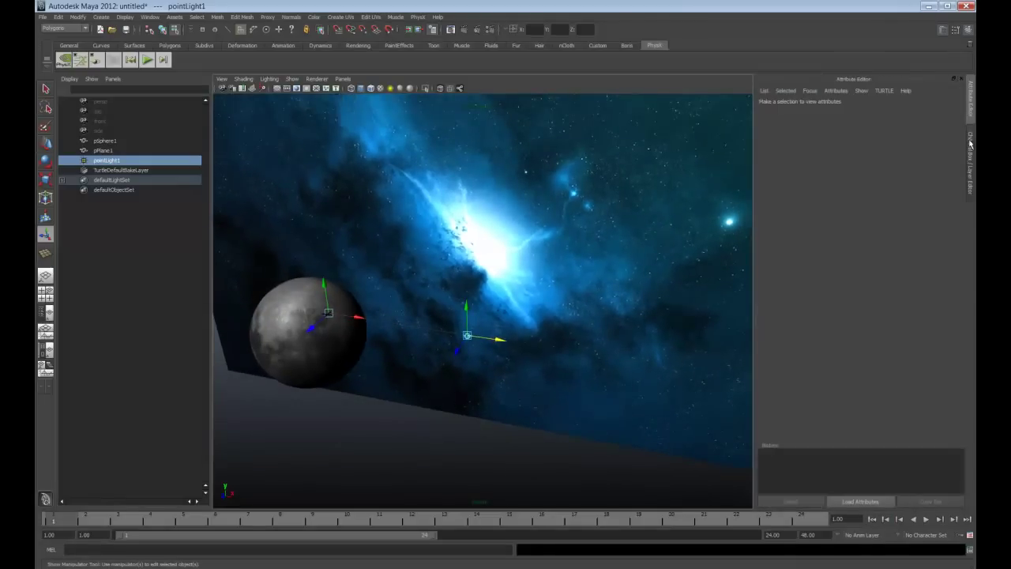
Open pointLightShape1's Color chooser and switch it to RGB 0 to 255 mode.
click(971, 145)
click(971, 122)
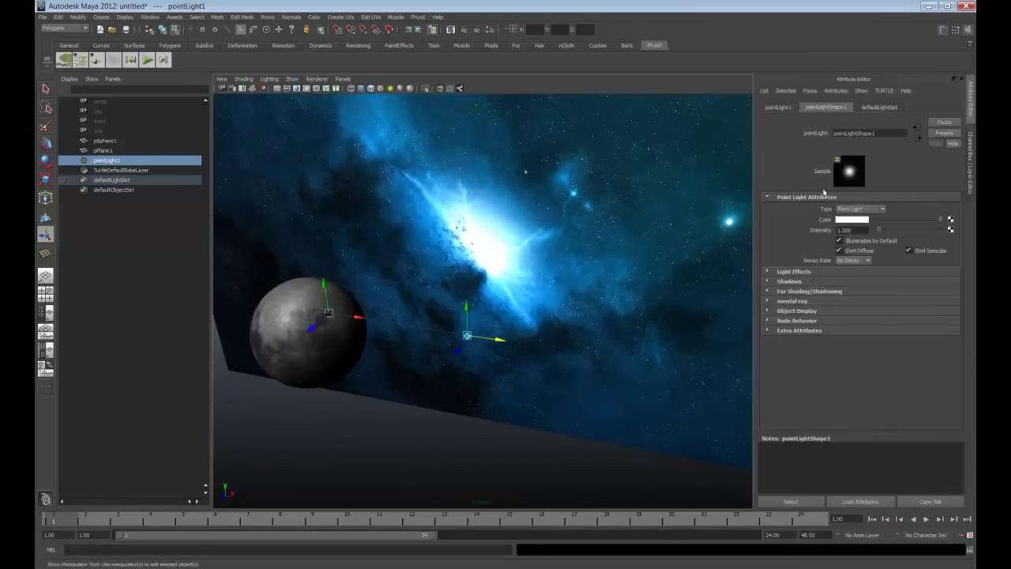
click(856, 221)
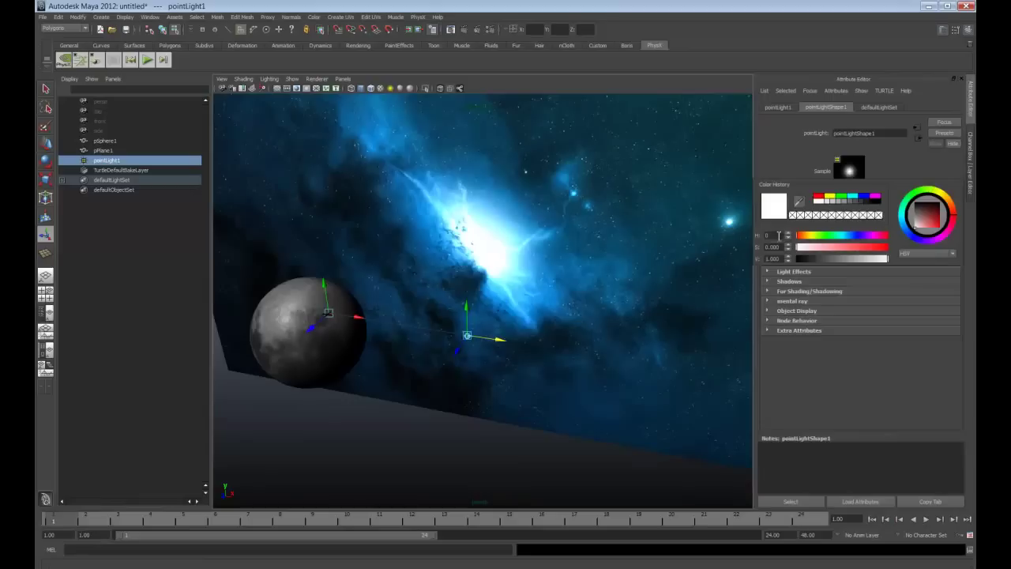
click(929, 255)
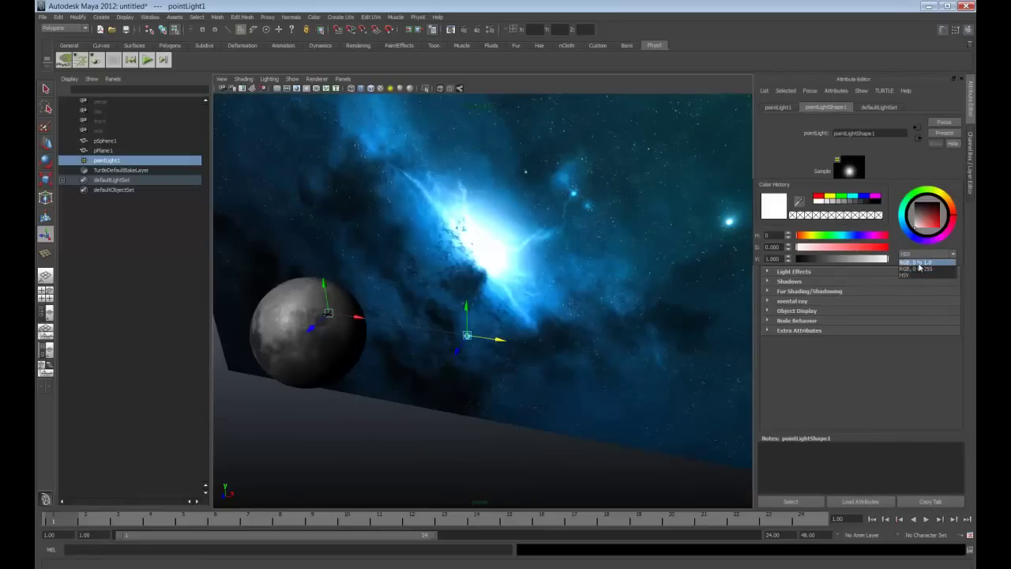
click(920, 270)
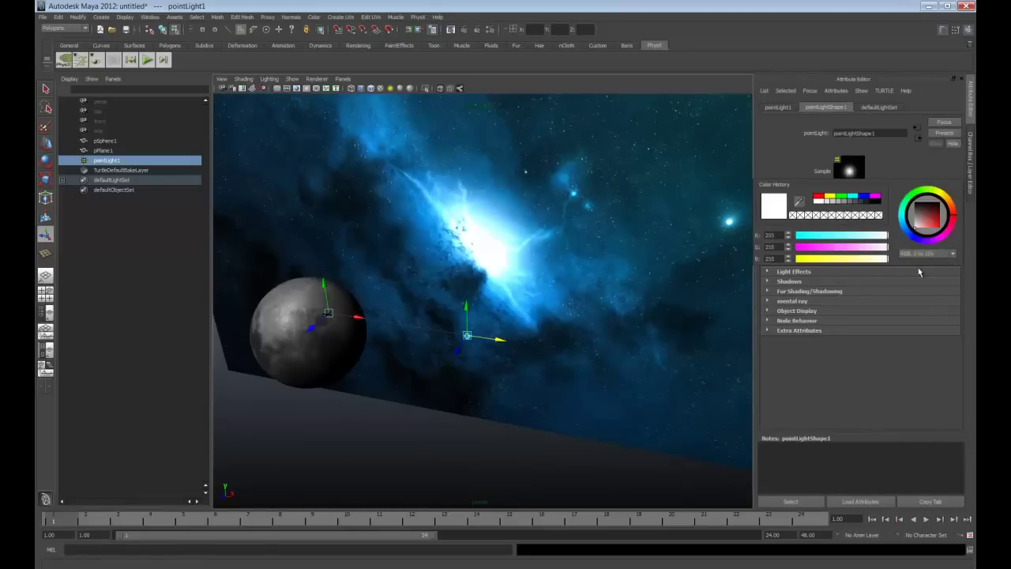
Set the light colour to dark maroon: R 90, G 38, B 58.
drag(780, 237, 747, 231)
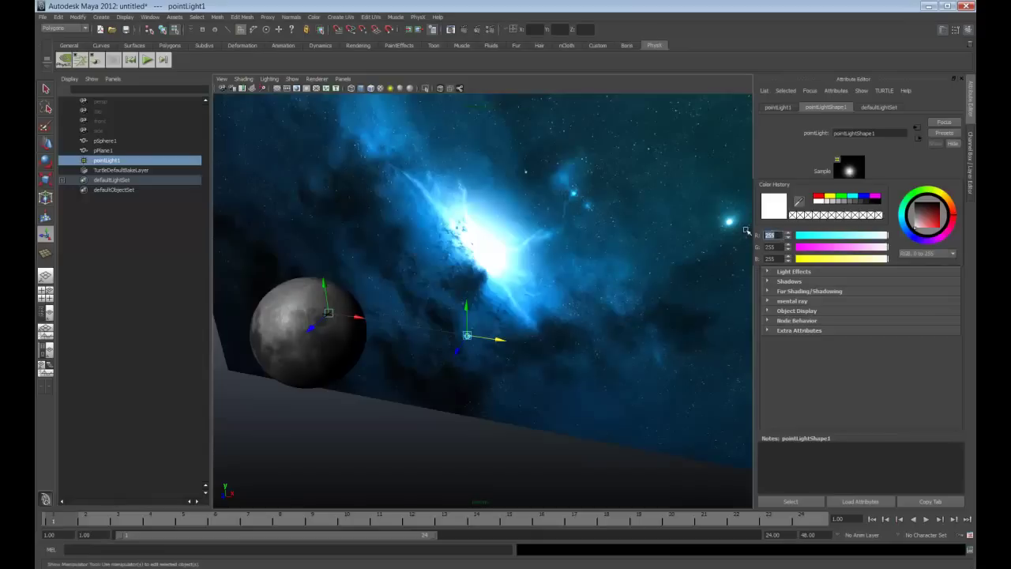
text(80)
key(Return)
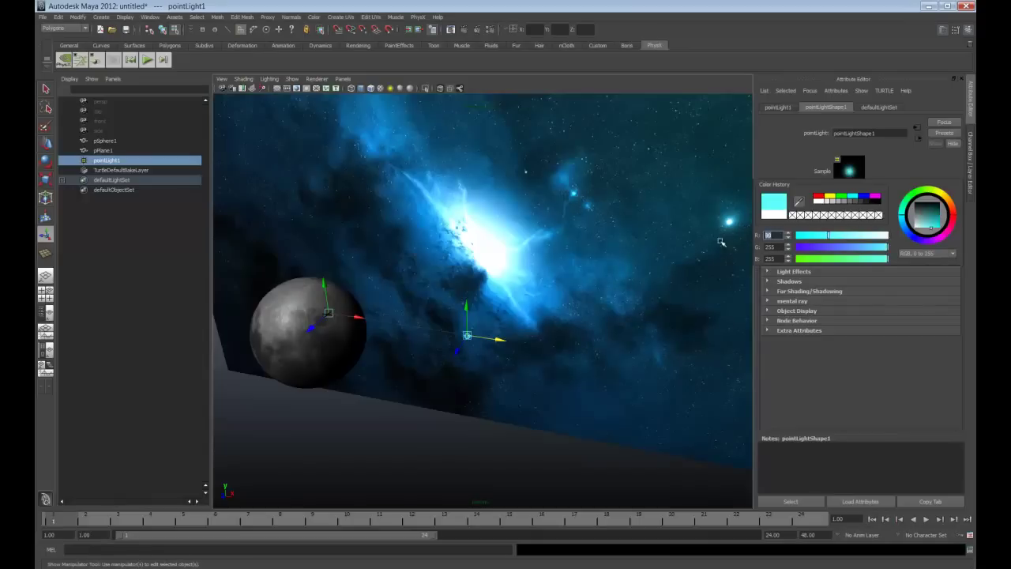
click(845, 220)
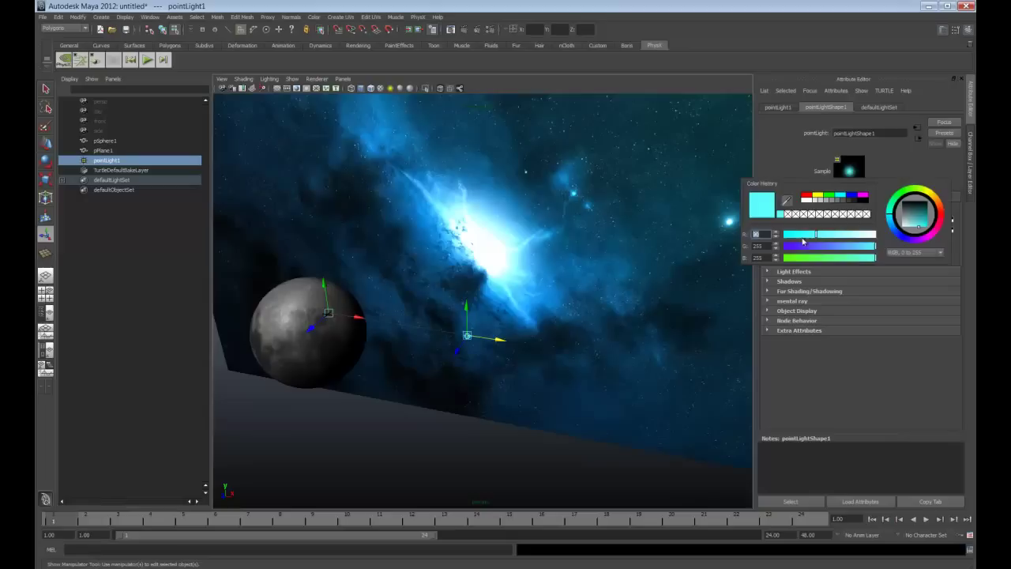
double_click(756, 245)
text(38)
key(Return)
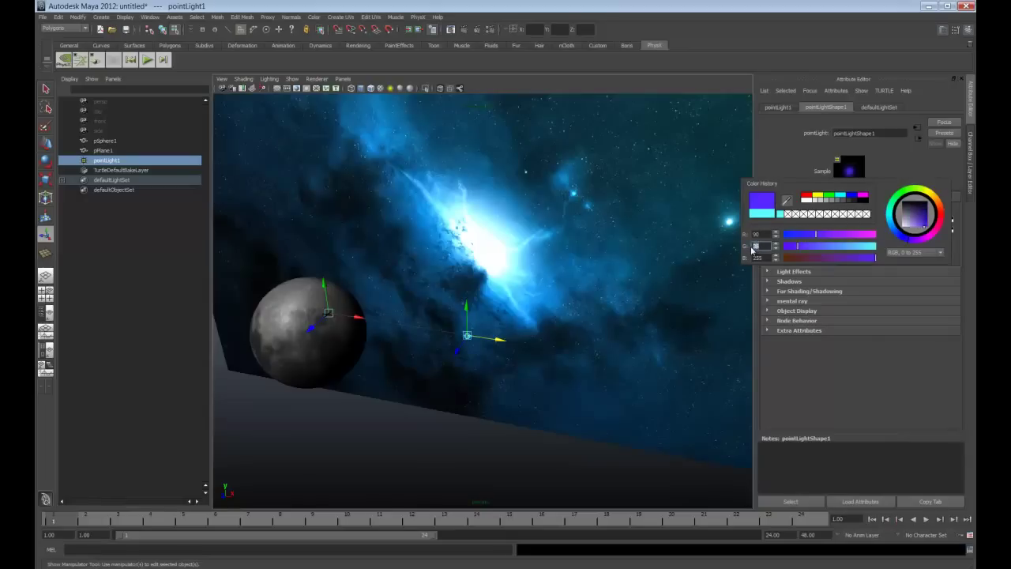
double_click(752, 257)
key(Return)
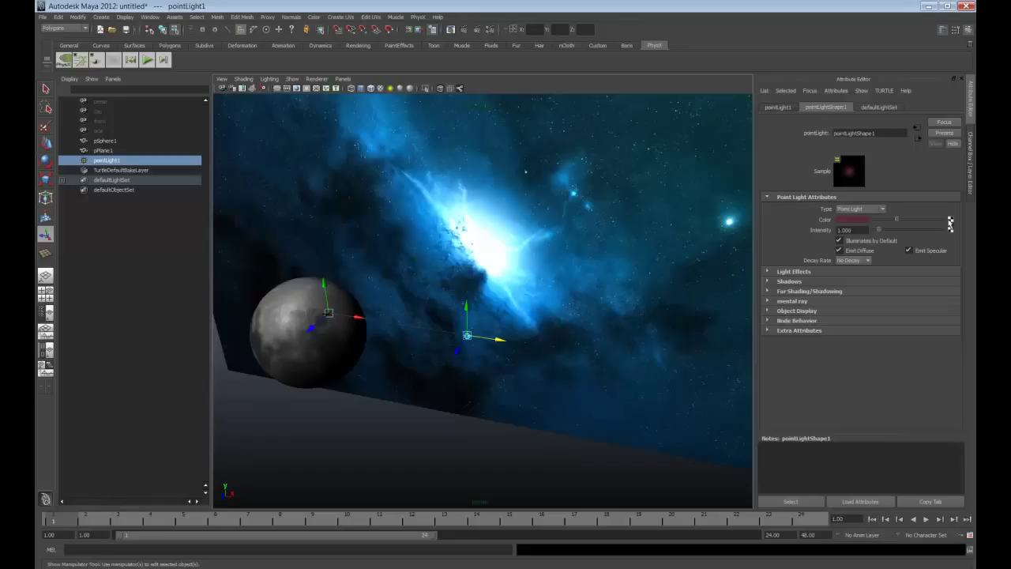
click(951, 222)
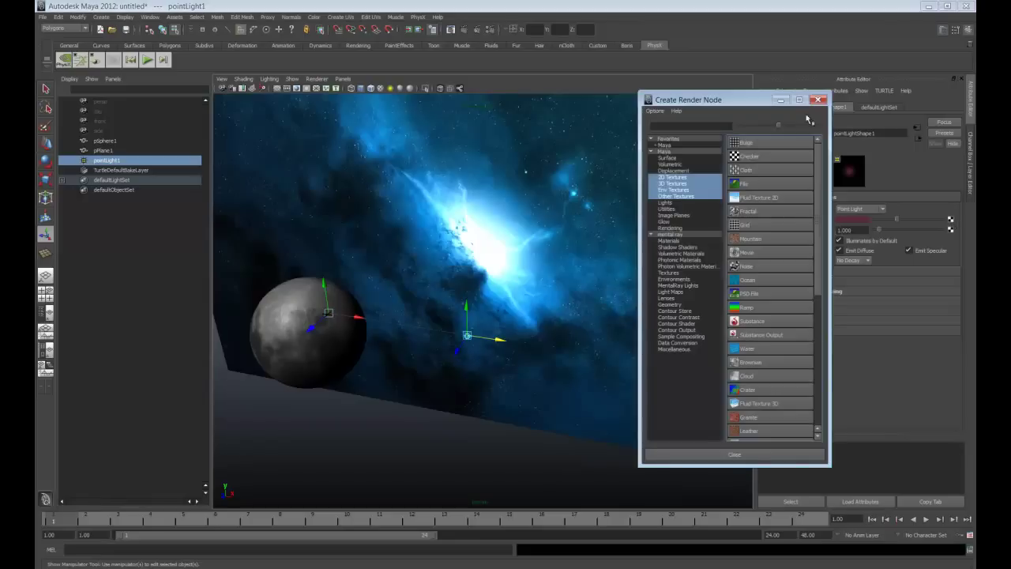
click(822, 95)
Switch the light's colour chooser to RGB 0 to 1.0 mode.
click(855, 220)
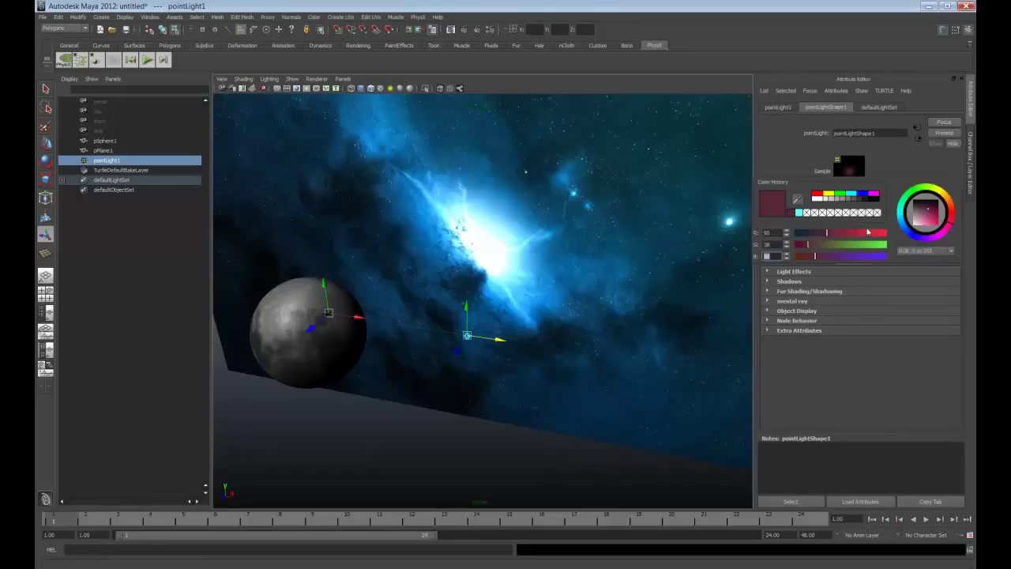
click(952, 252)
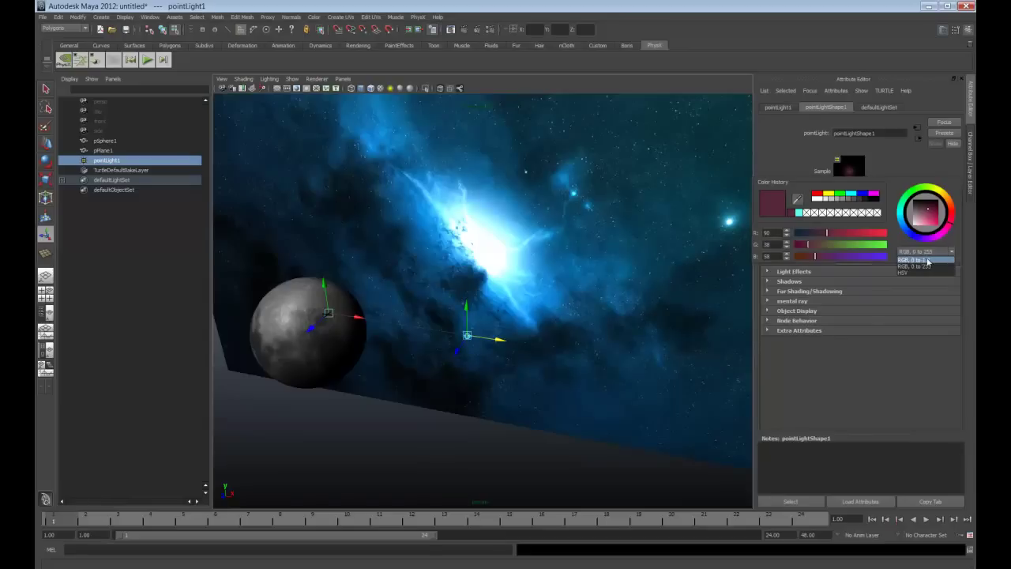
click(927, 260)
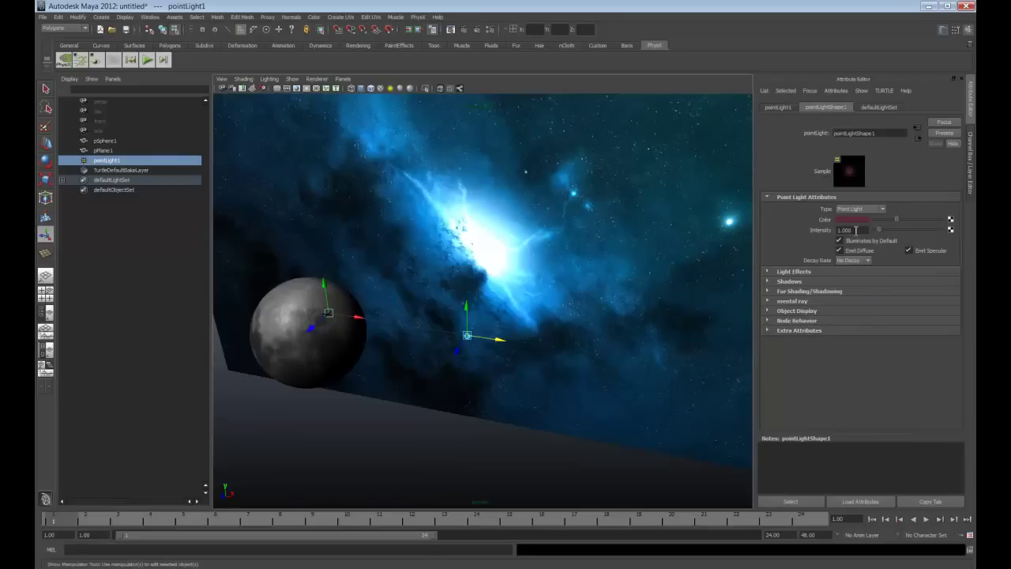
Set the light colour to deep blue: R 0.09, G about 0.38, B 0.388.
click(853, 220)
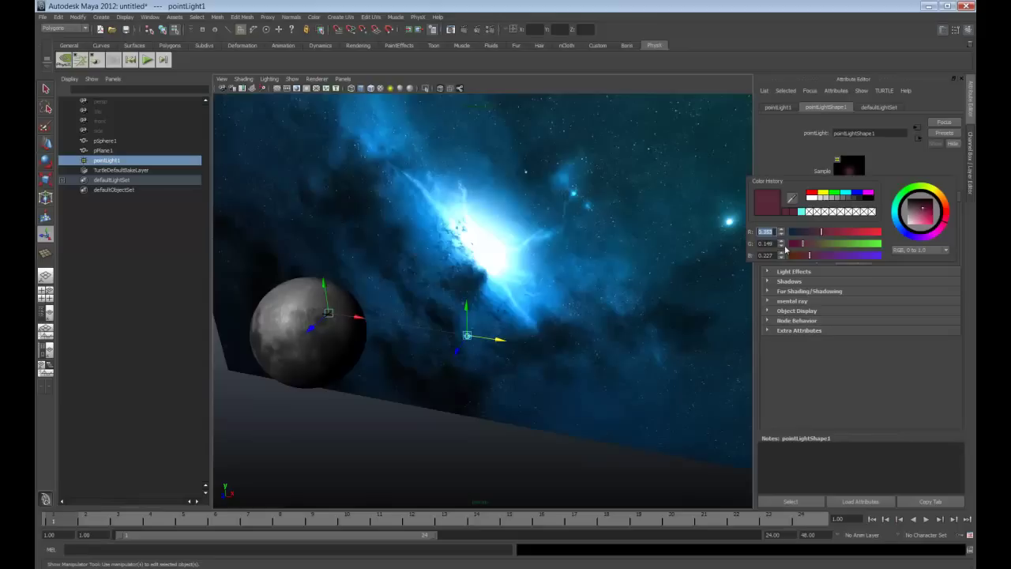
text(.09)
key(Return)
key(Tab)
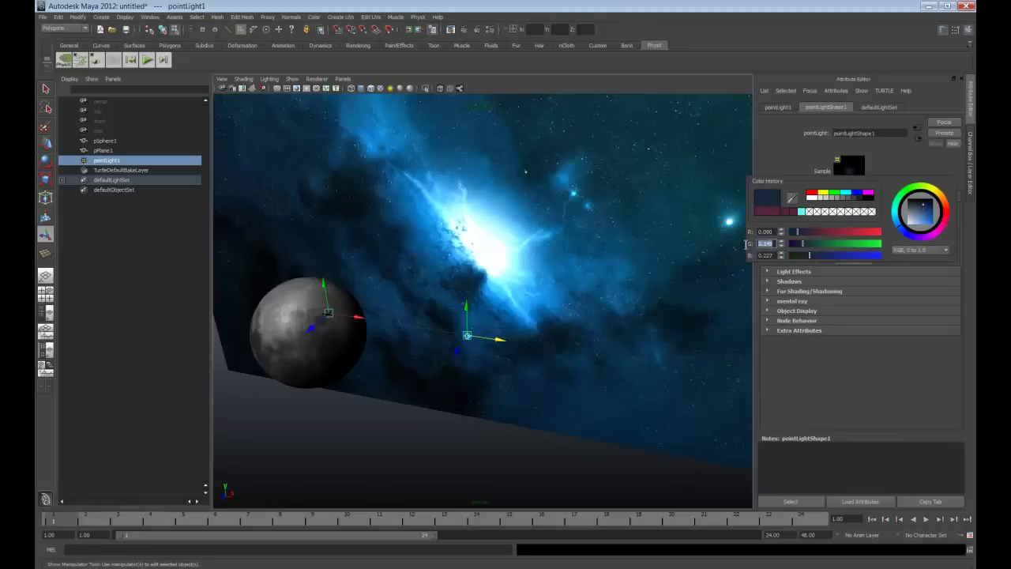
key(BackSpace)
text(38)
key(Return)
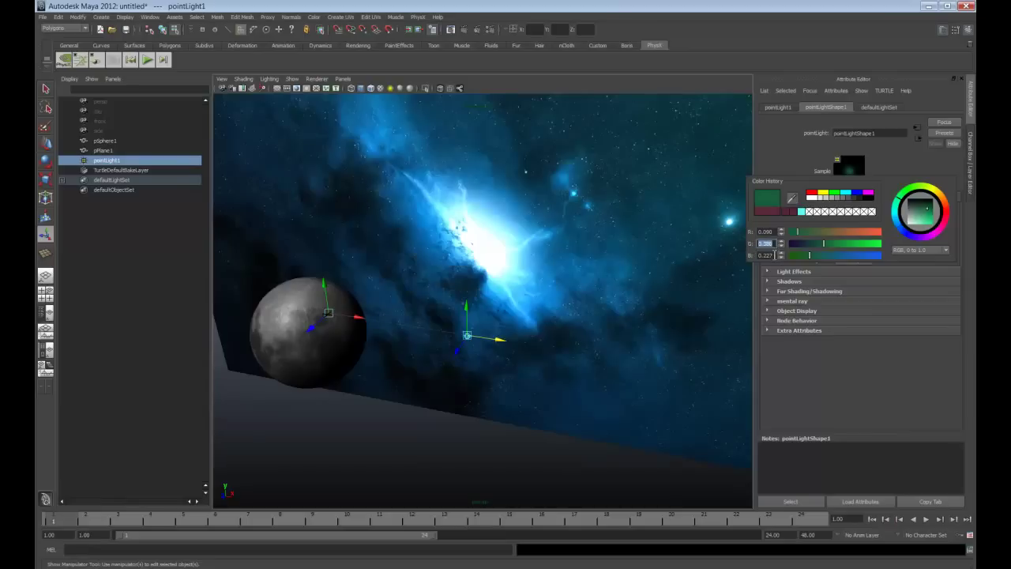
click(755, 255)
key(BackSpace)
text(8)
key(Return)
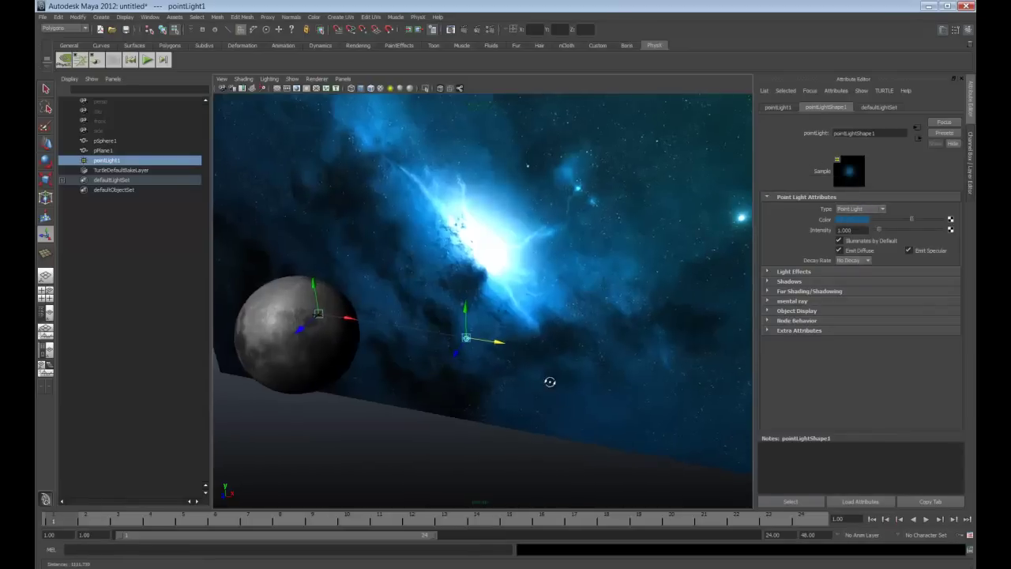
alt+drag(522, 387, 553, 384)
Set pointLight1's Translate to X 313, Y 0, Z -132 in the Channel Box.
click(970, 146)
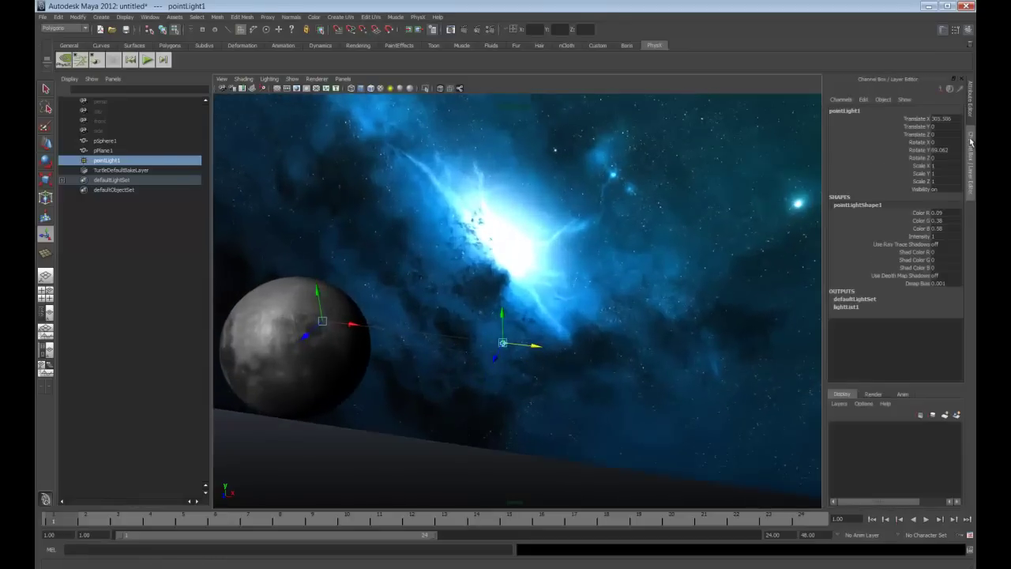
click(943, 117)
text(315)
key(Return)
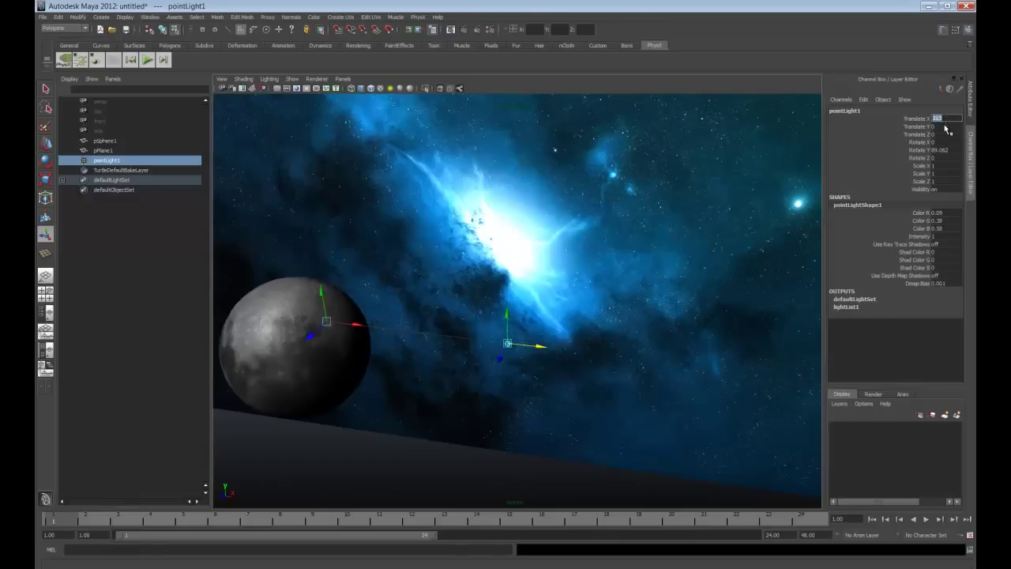
key(Tab)
click(948, 135)
text(-132)
key(Return)
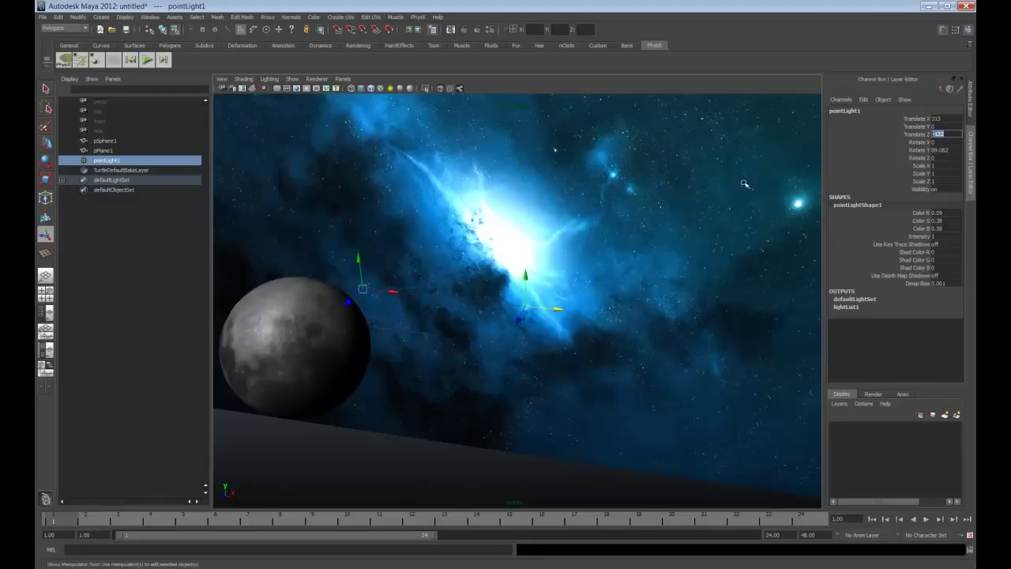
mouse_move(592, 336)
alt+mouse_down()
mouse_move(614, 364)
mouse_move(597, 361)
mouse_move(637, 334)
mouse_move(600, 327)
mouse_move(620, 320)
alt+mouse_up()
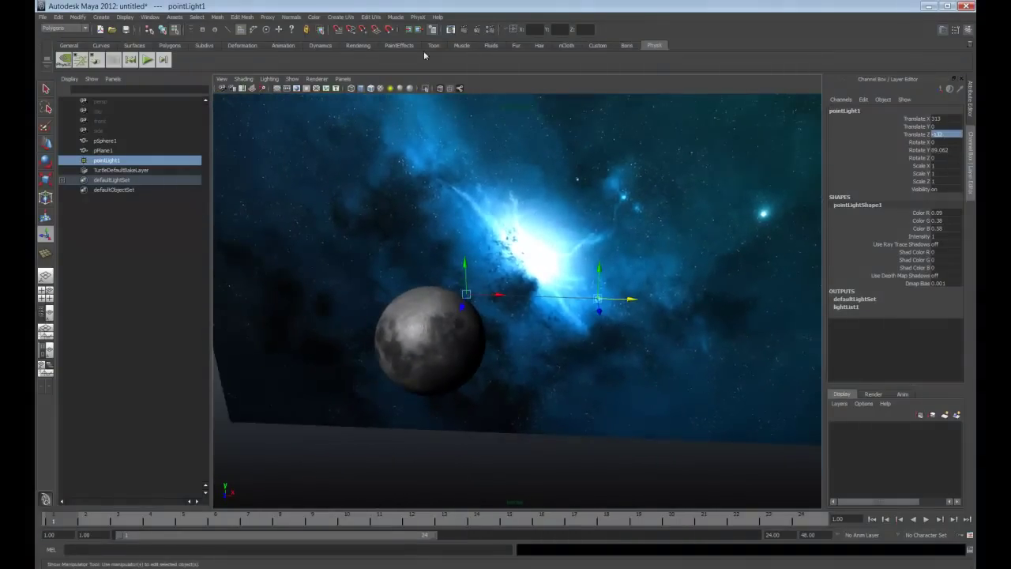
Add a spotlight and scale it to 150 on X, Y and Z.
click(100, 17)
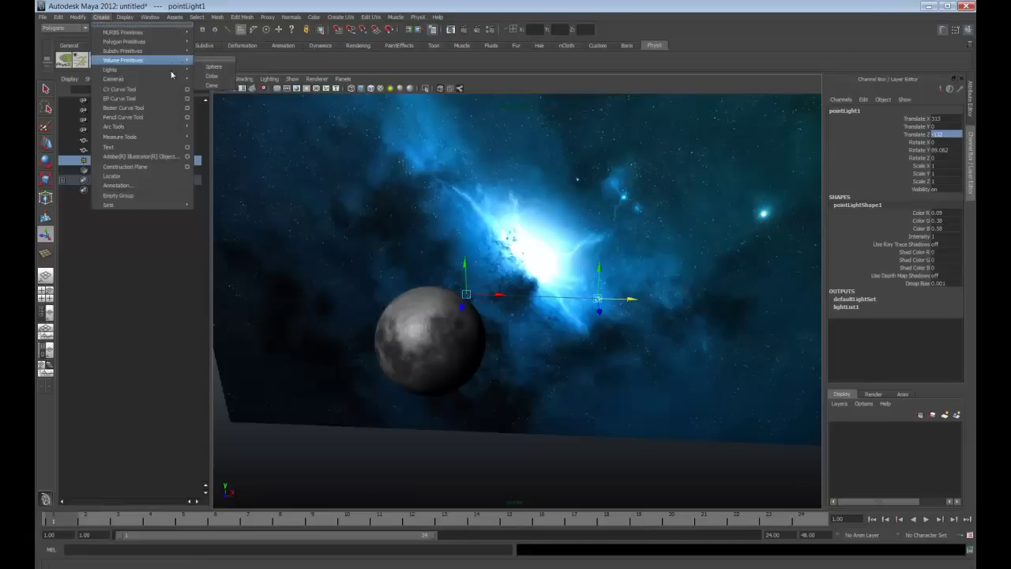
mouse_move(109, 70)
click(218, 104)
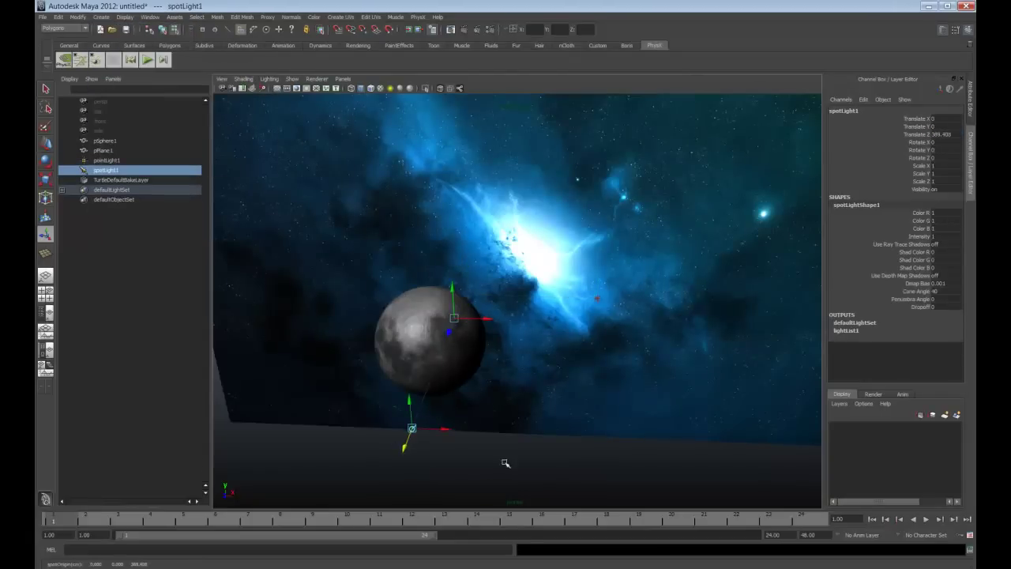
alt+drag(505, 462, 530, 369)
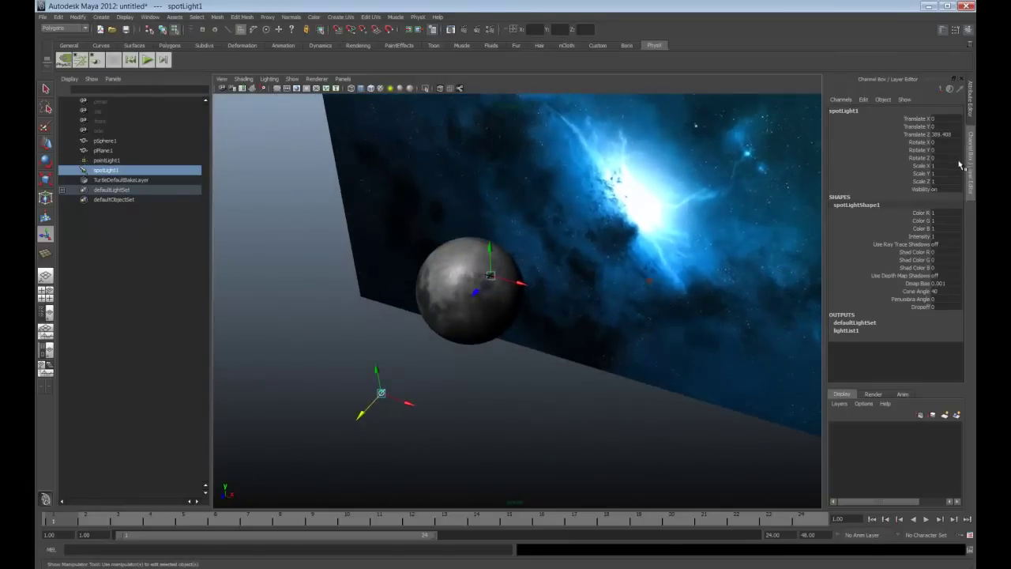
click(944, 165)
click(952, 166)
key(r)
mouse_move(946, 181)
mouse_down()
mouse_move(943, 171)
mouse_move(943, 181)
mouse_up()
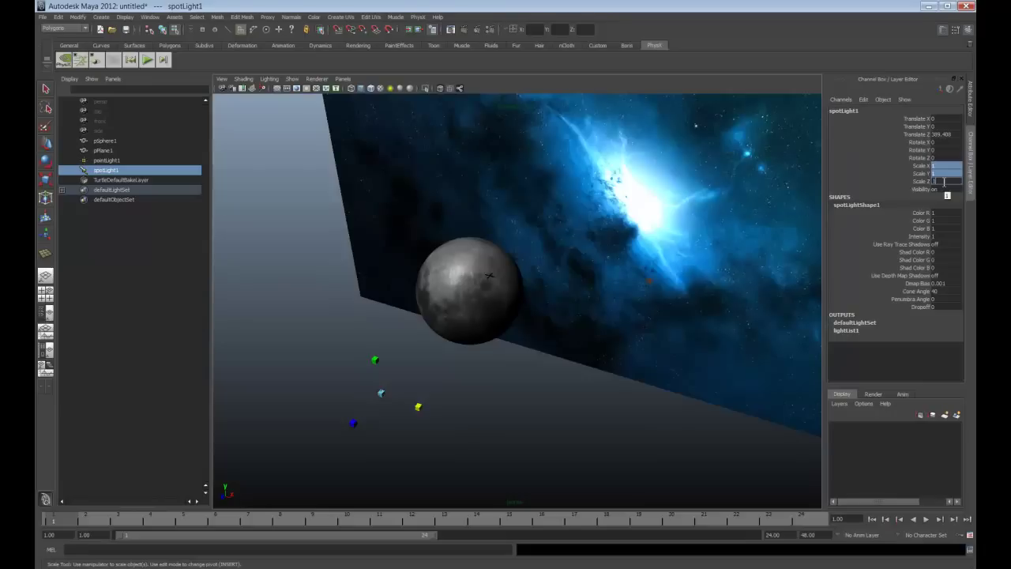
text(50)
key(Return)
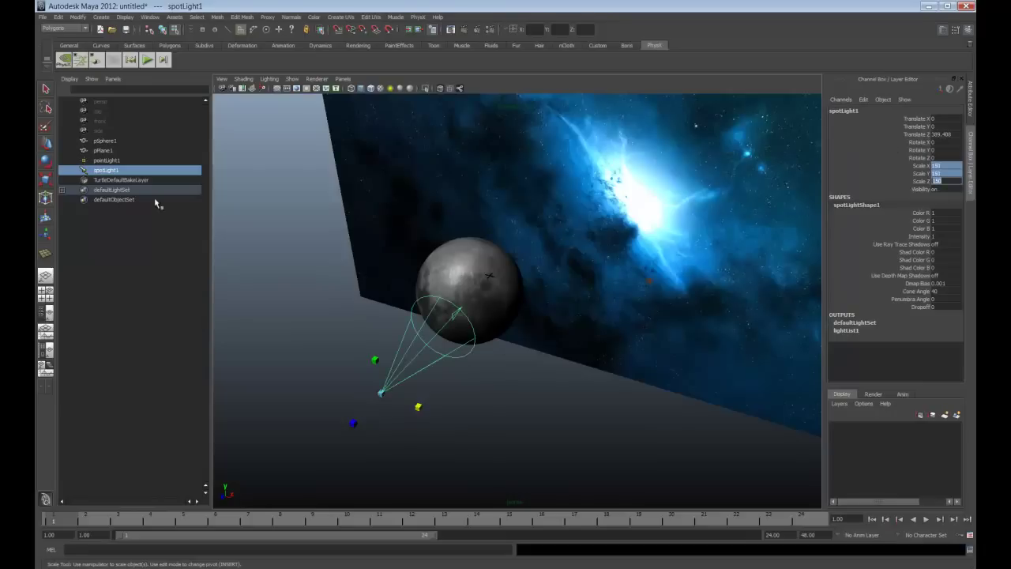
Move spotLight1 left of the moon along X, to about -263 X.
click(45, 143)
mouse_move(417, 406)
mouse_down()
mouse_move(297, 393)
mouse_move(375, 391)
mouse_up()
drag(316, 371, 286, 357)
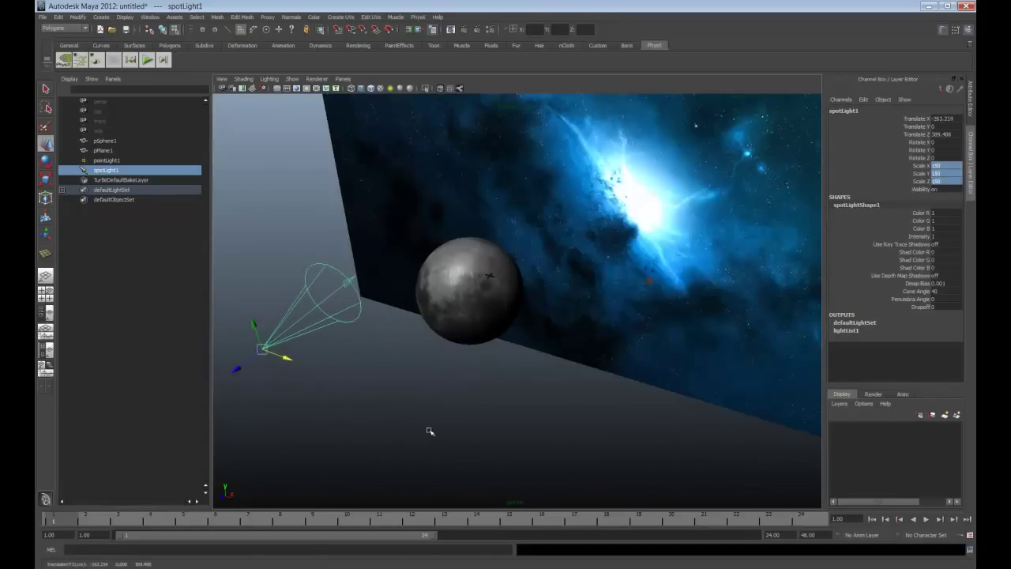
alt+drag(429, 434, 538, 426)
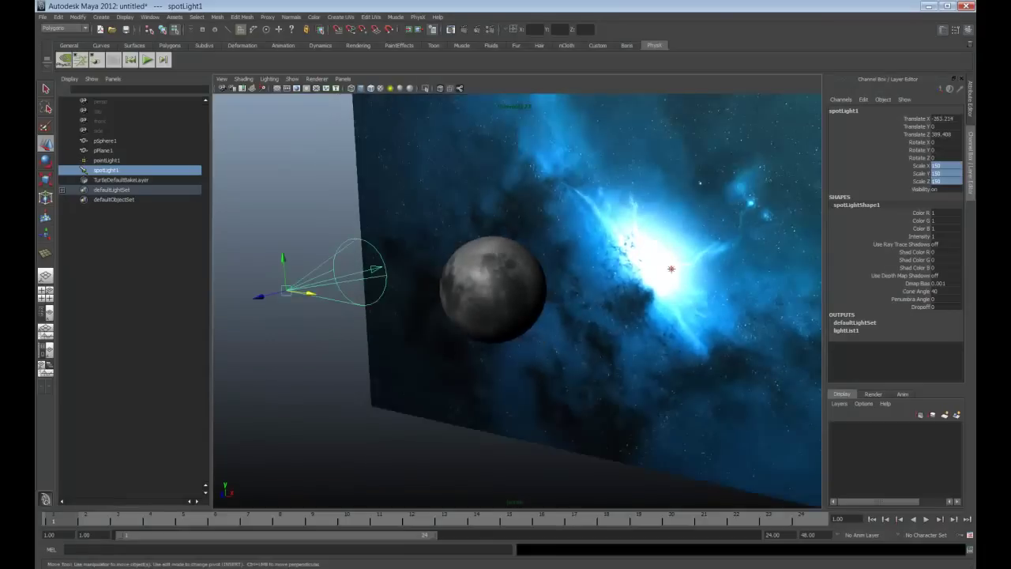
click(945, 118)
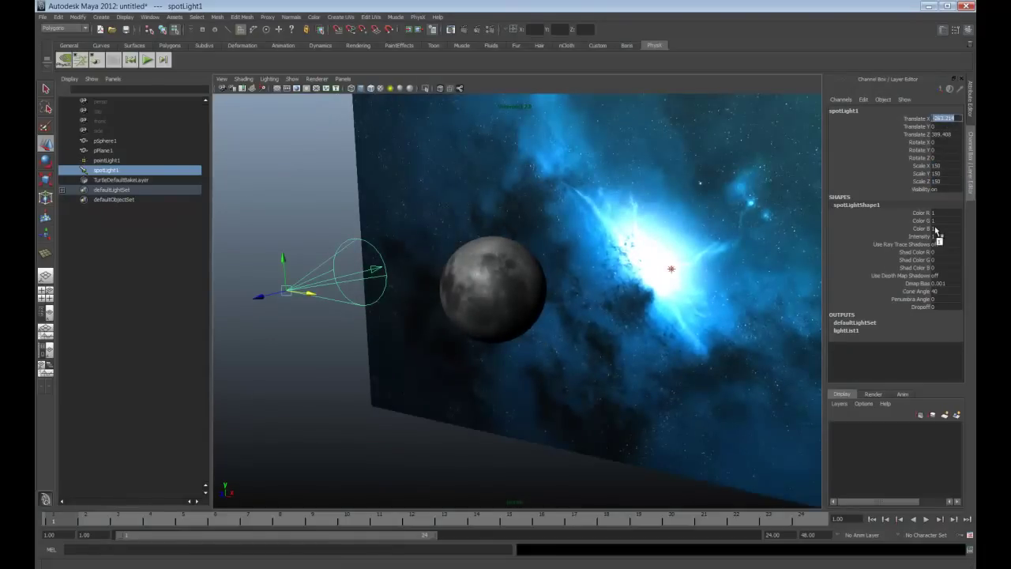
Set spotLight1's translation to -1275 X, 785 Y, 1086 Z.
key(BackSpace)
text(5)
key(Return)
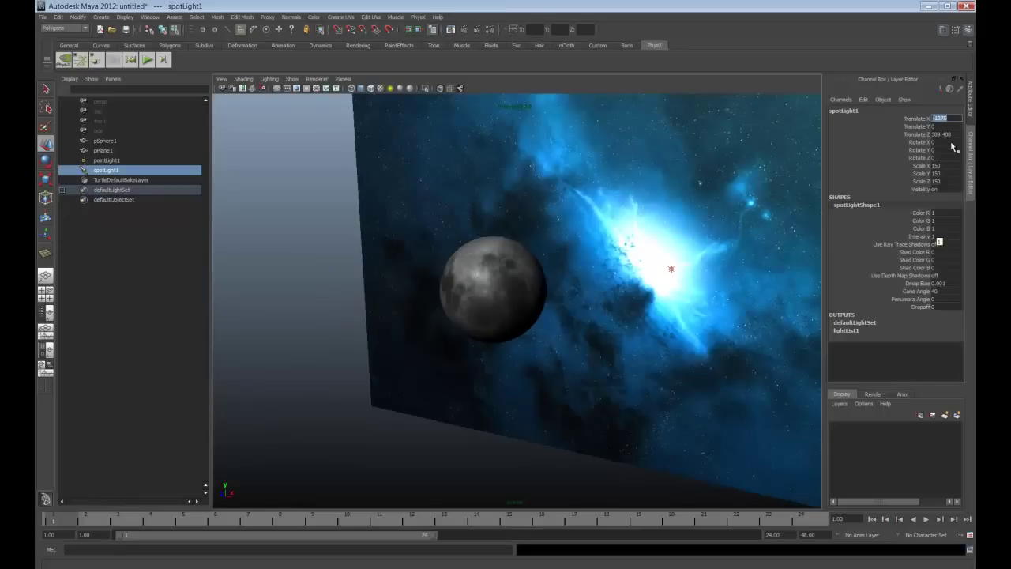
click(936, 126)
text(785)
click(940, 136)
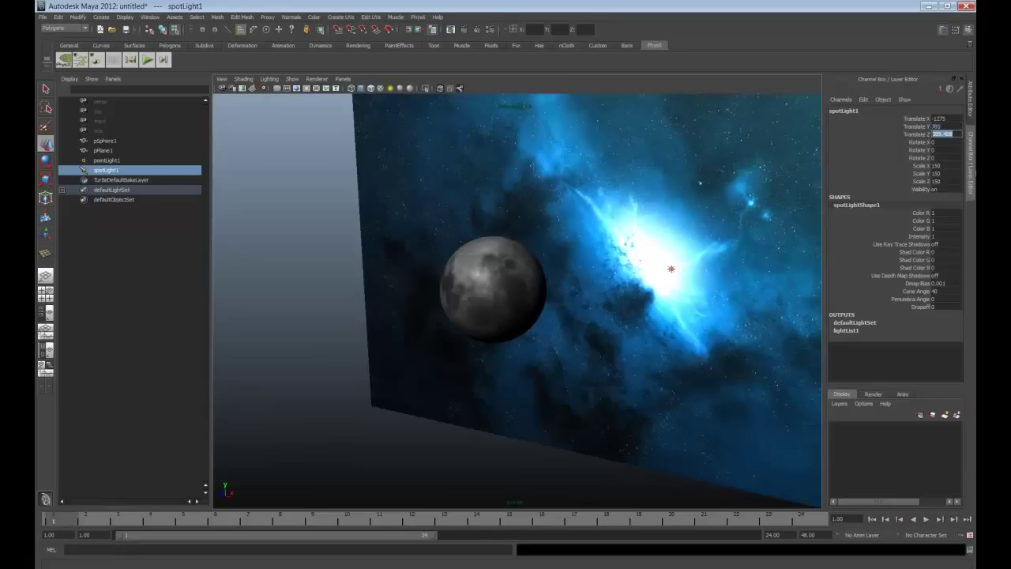
text(1086)
key(Return)
Rotate spotLight1 -13 on X and -43 on Y, then show its Attribute Editor.
key(Tab)
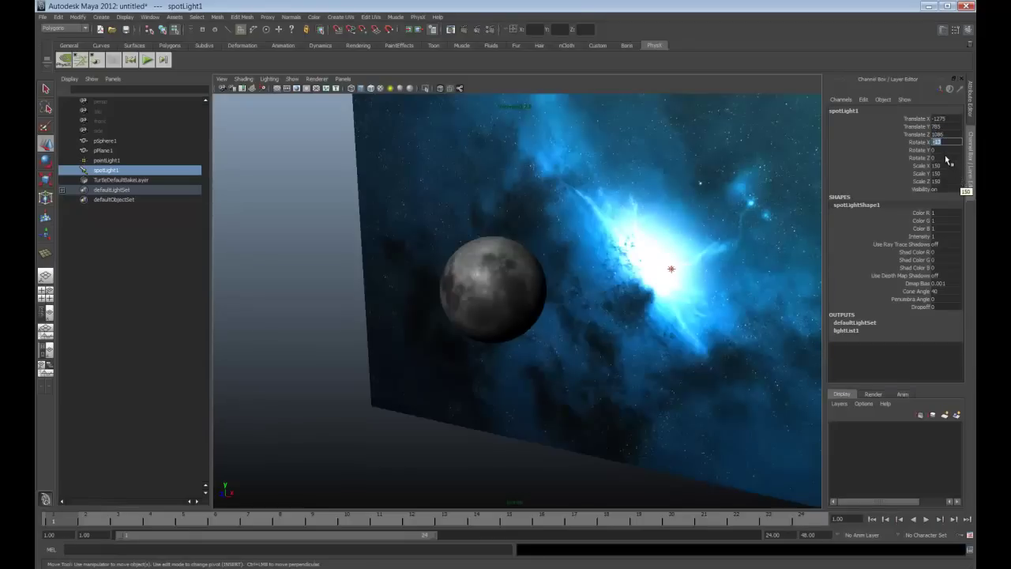
click(941, 149)
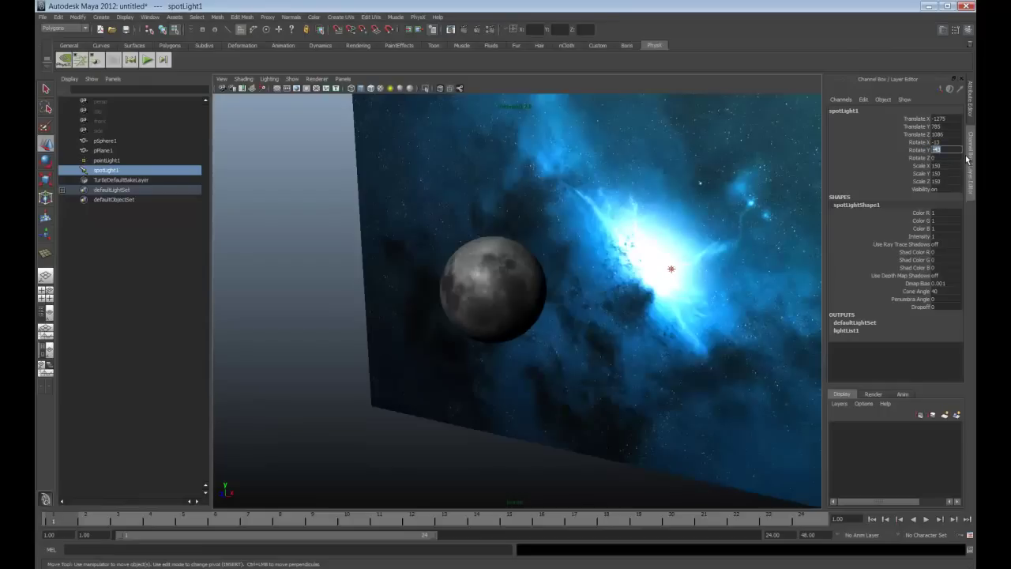
click(941, 158)
click(971, 101)
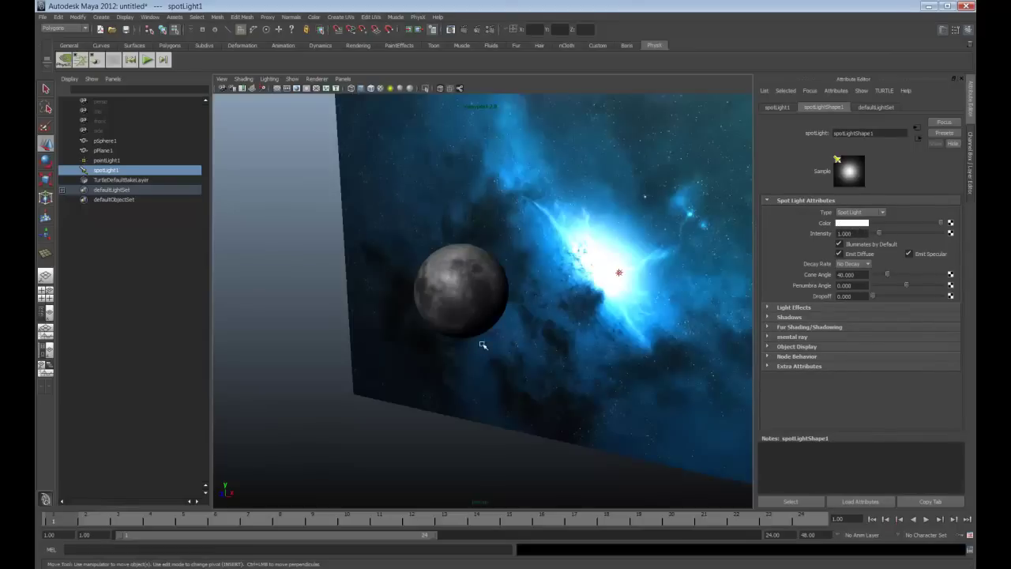
Check Use Depth Map Shadows under spotLight1's Shadows, keeping the default 512 resolution.
alt+drag(513, 354, 534, 361)
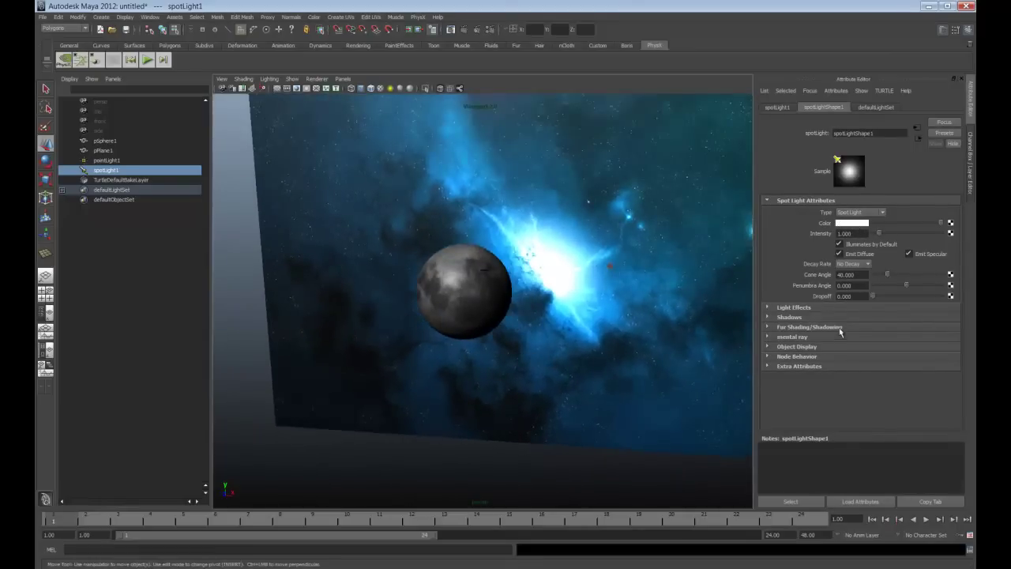
click(767, 318)
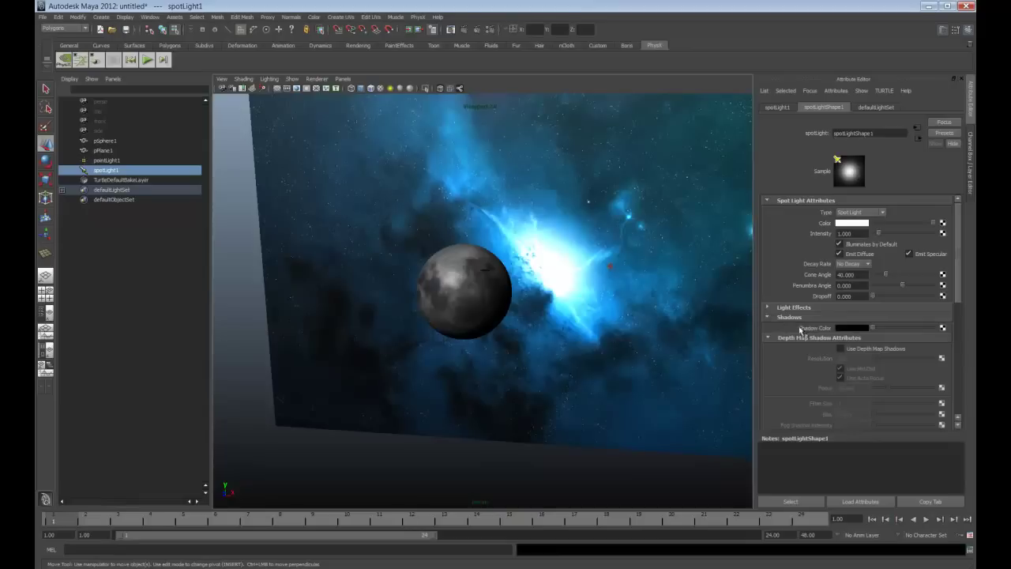
click(840, 350)
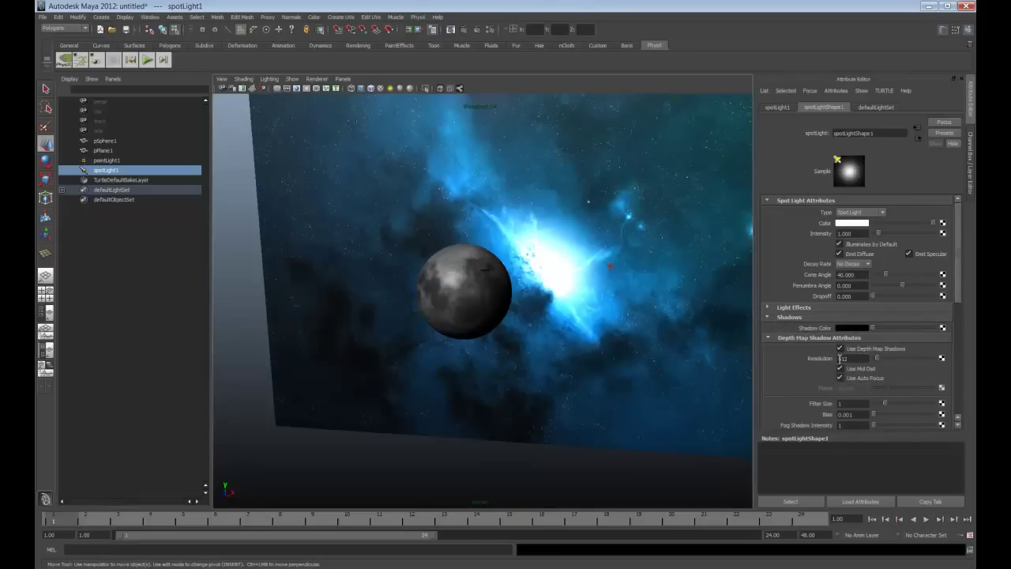
alt+right_drag(625, 311, 475, 293)
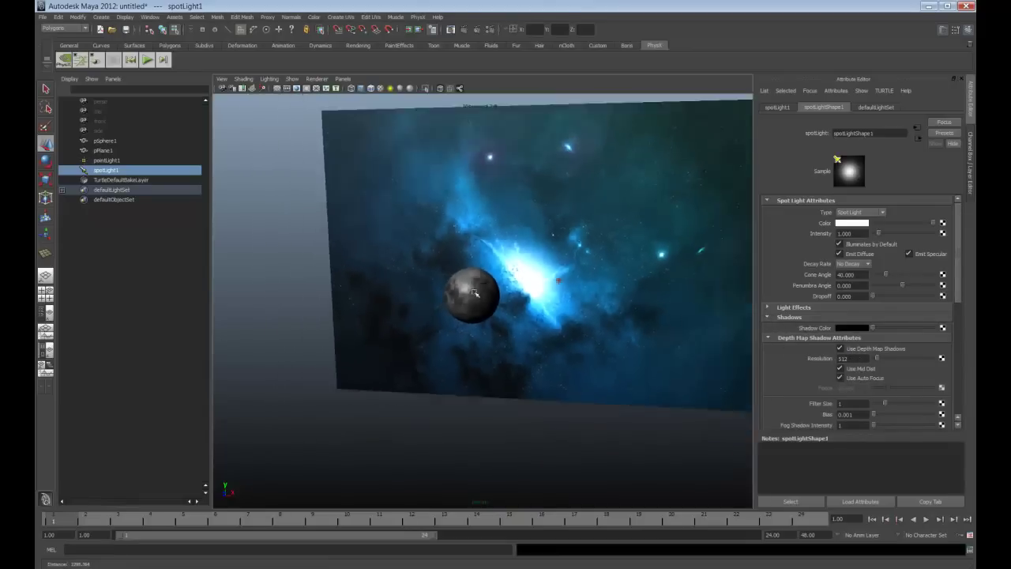
mouse_move(475, 293)
alt+mouse_down()
mouse_move(592, 350)
mouse_move(537, 368)
mouse_move(593, 350)
mouse_move(533, 320)
alt+mouse_up()
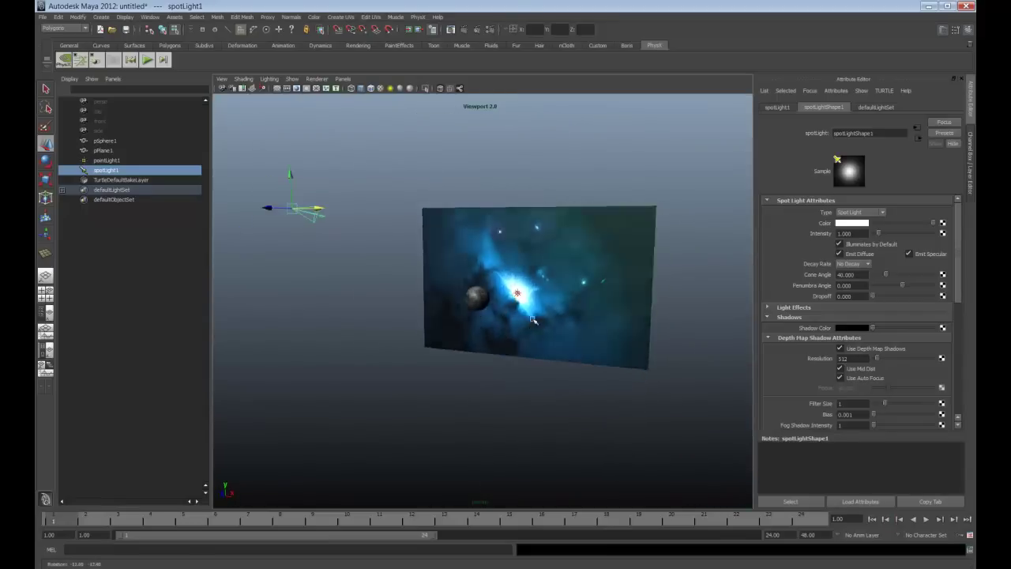
mouse_move(533, 320)
alt+right_down()
mouse_move(427, 319)
mouse_move(558, 225)
alt+right_up()
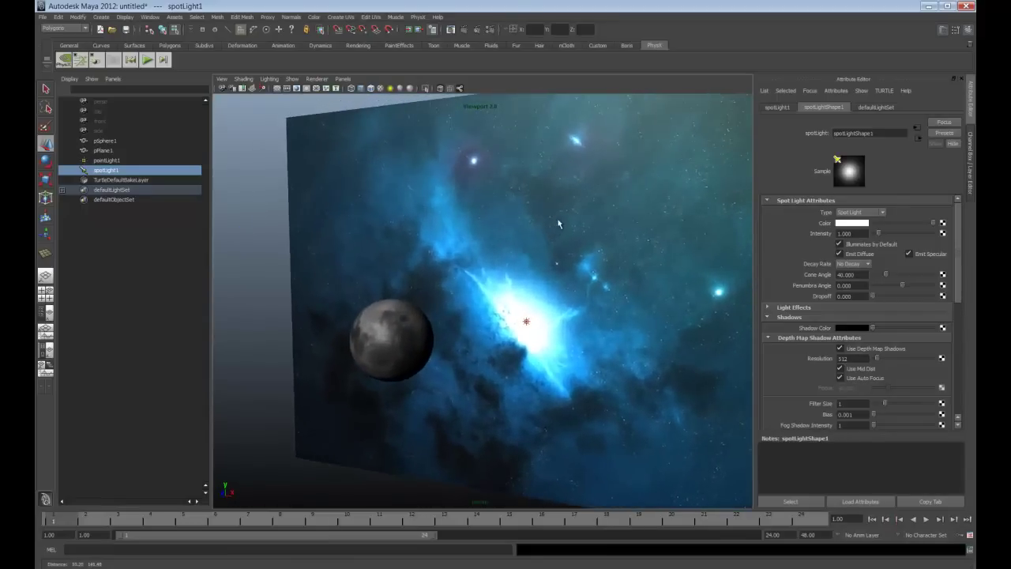
click(464, 29)
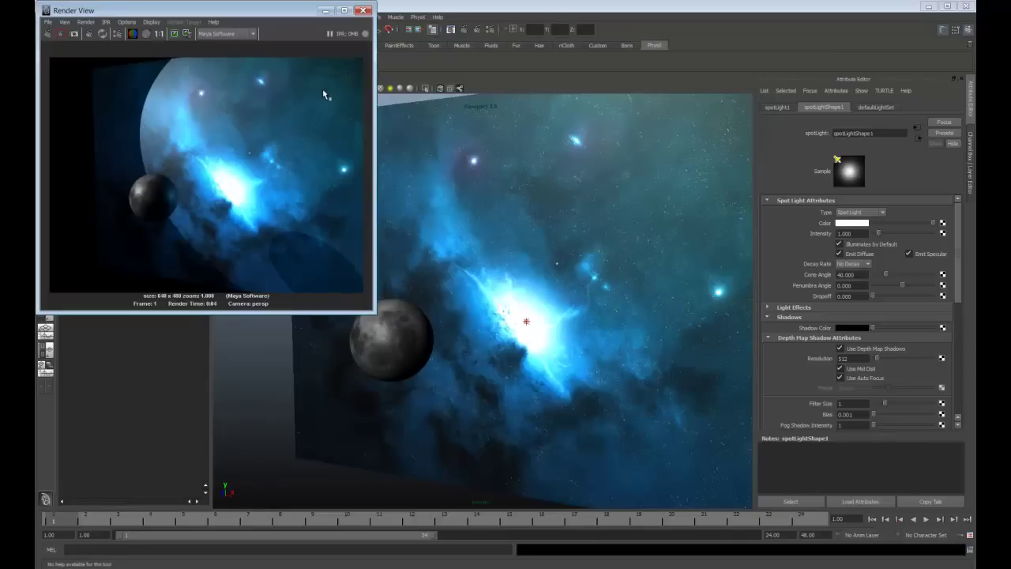
click(363, 11)
mouse_move(425, 313)
alt+mouse_down()
mouse_move(560, 353)
mouse_move(465, 300)
alt+mouse_up()
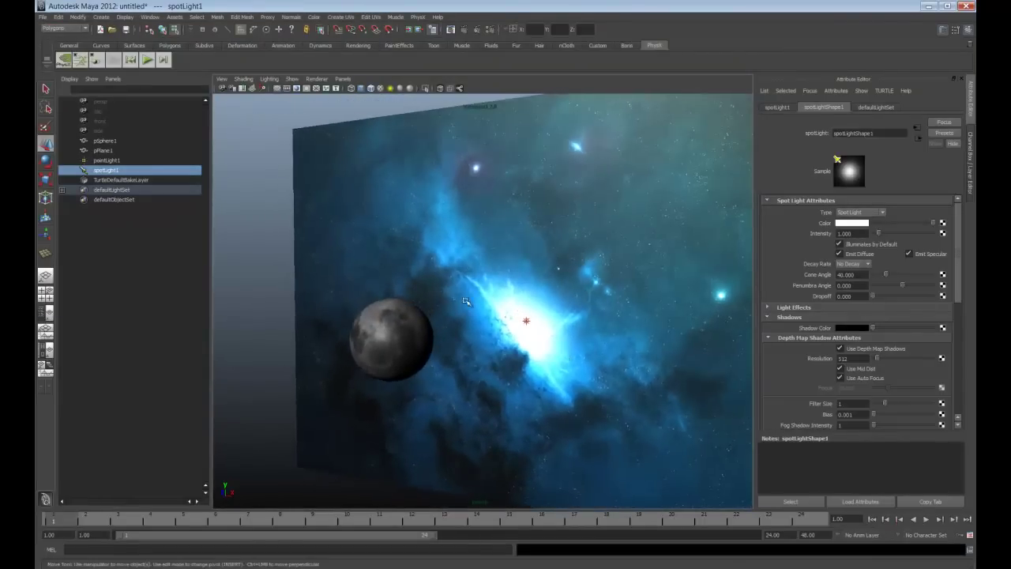
Switch to the Rendering menu set and open Light Linking Editor > Light-Centric.
click(87, 30)
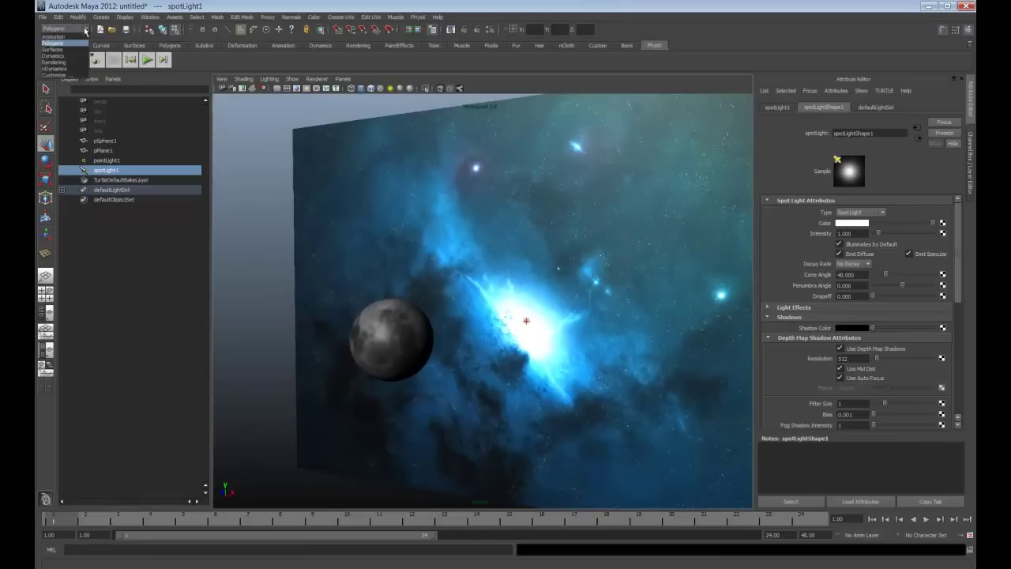
click(69, 63)
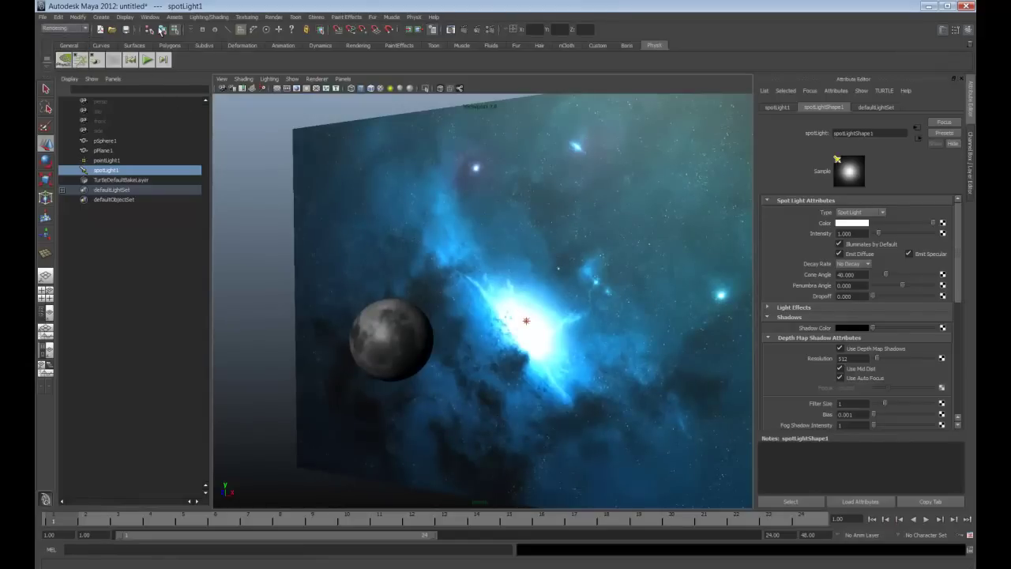
click(208, 18)
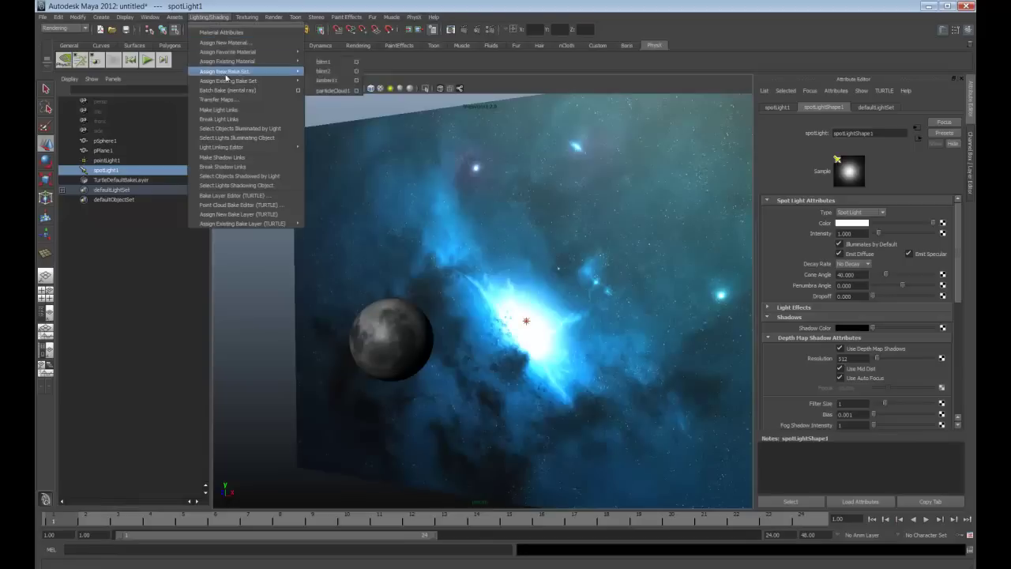
mouse_move(222, 147)
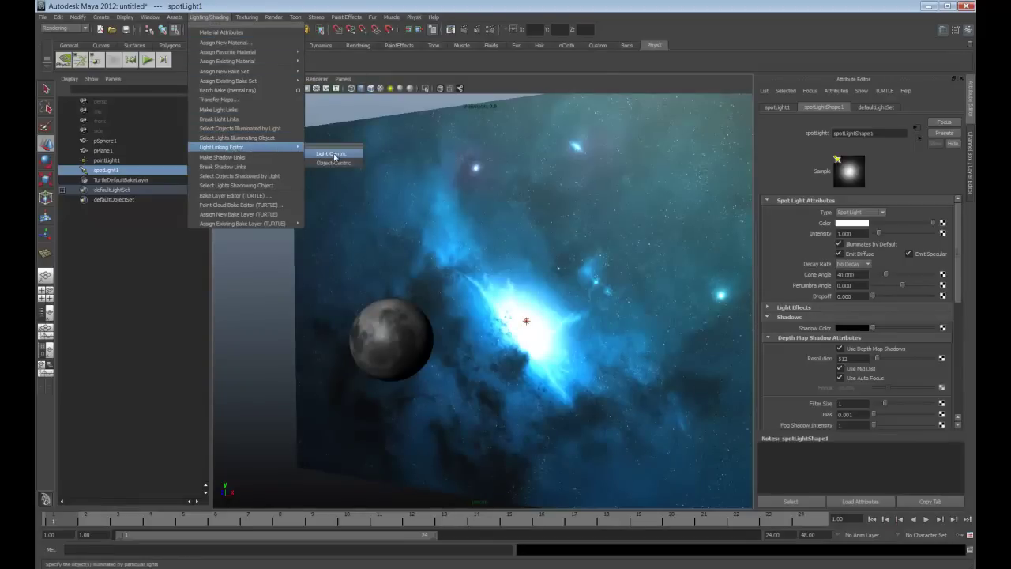
click(334, 156)
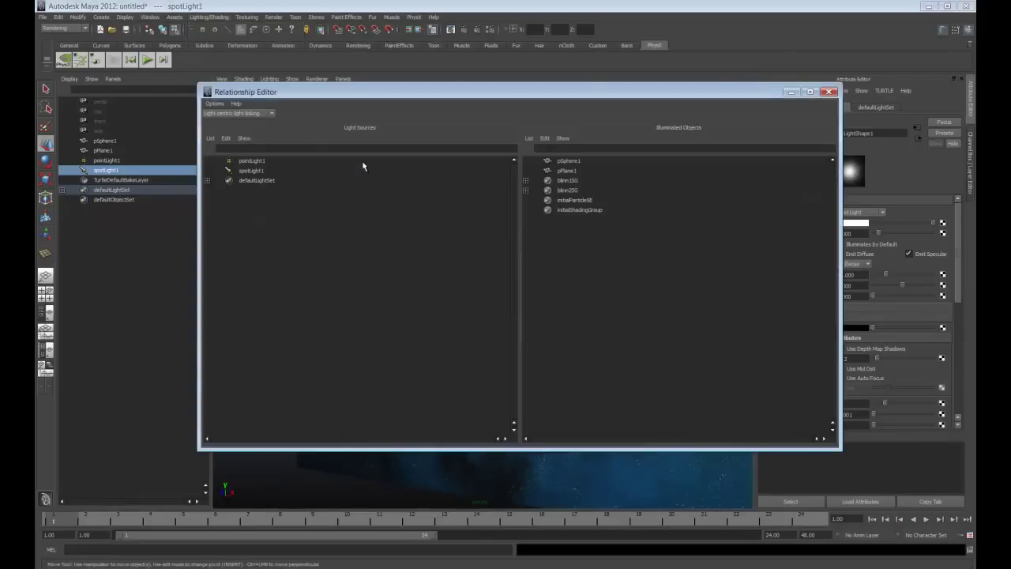
Unlink pPlane1 from pointLight1 and spotLight1, then close the editor and the test render.
click(254, 162)
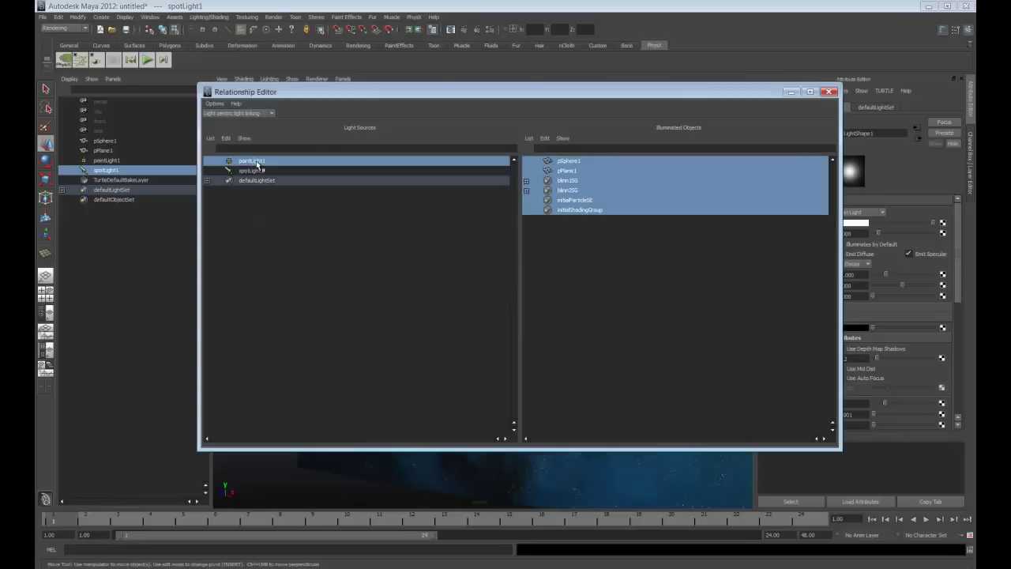
click(582, 171)
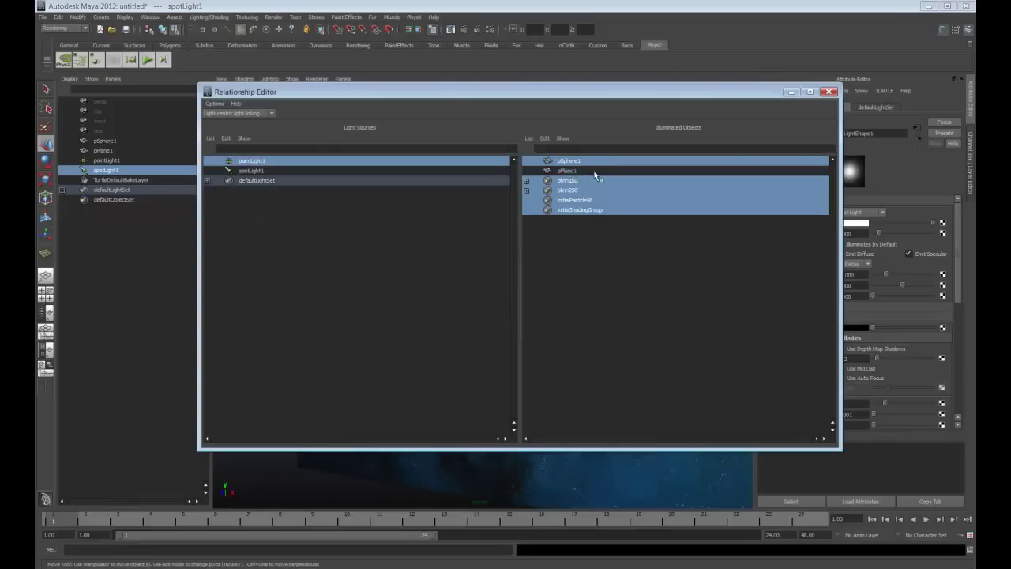
click(254, 171)
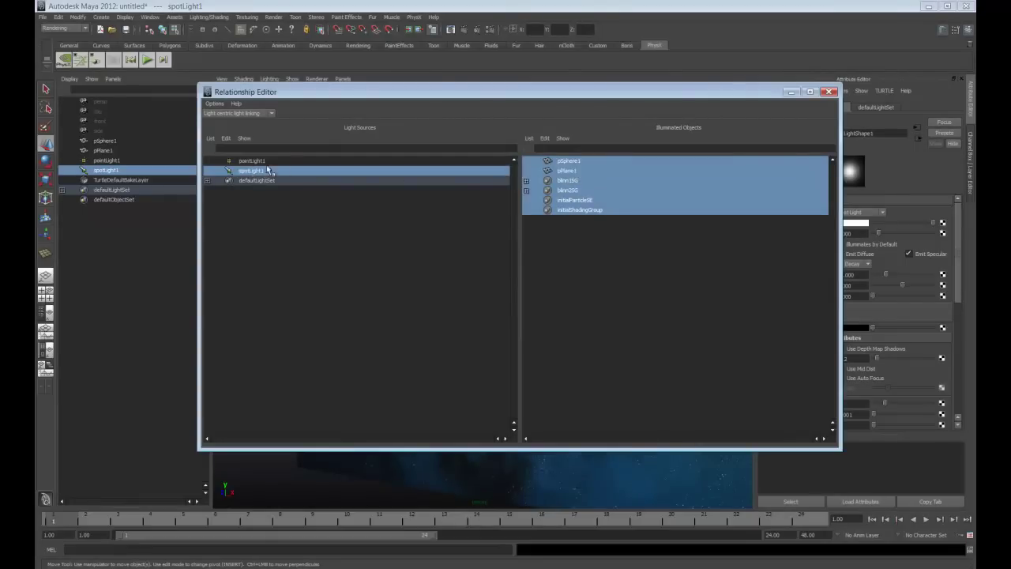
click(573, 171)
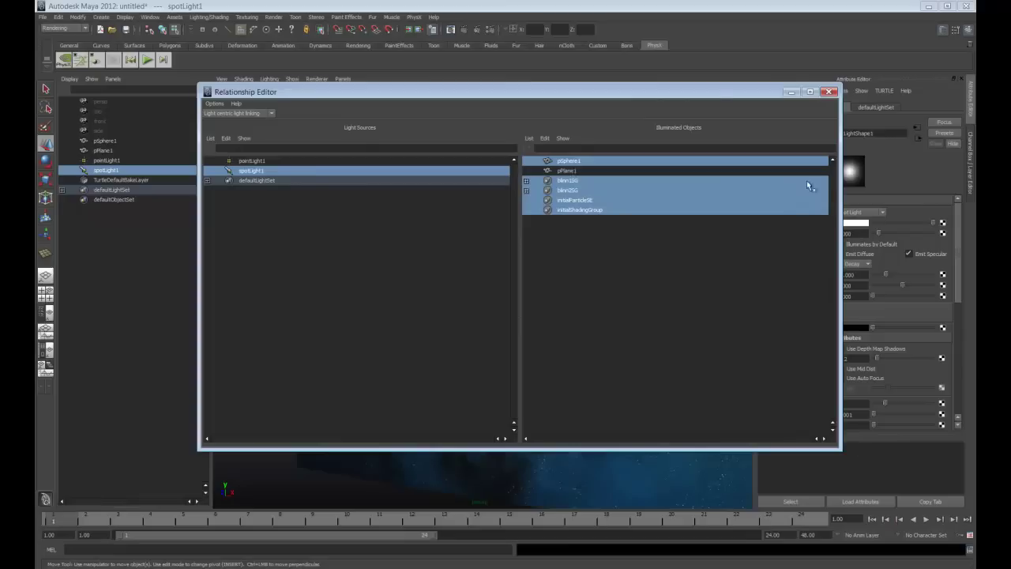
click(829, 92)
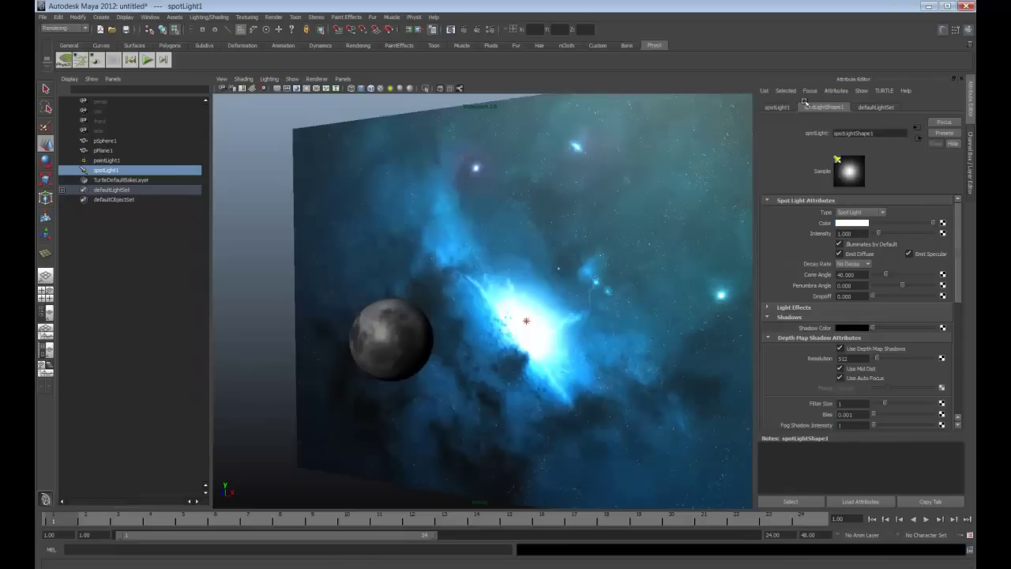
mouse_move(518, 267)
alt+mouse_down()
mouse_move(505, 268)
mouse_move(529, 266)
mouse_move(506, 230)
alt+mouse_up()
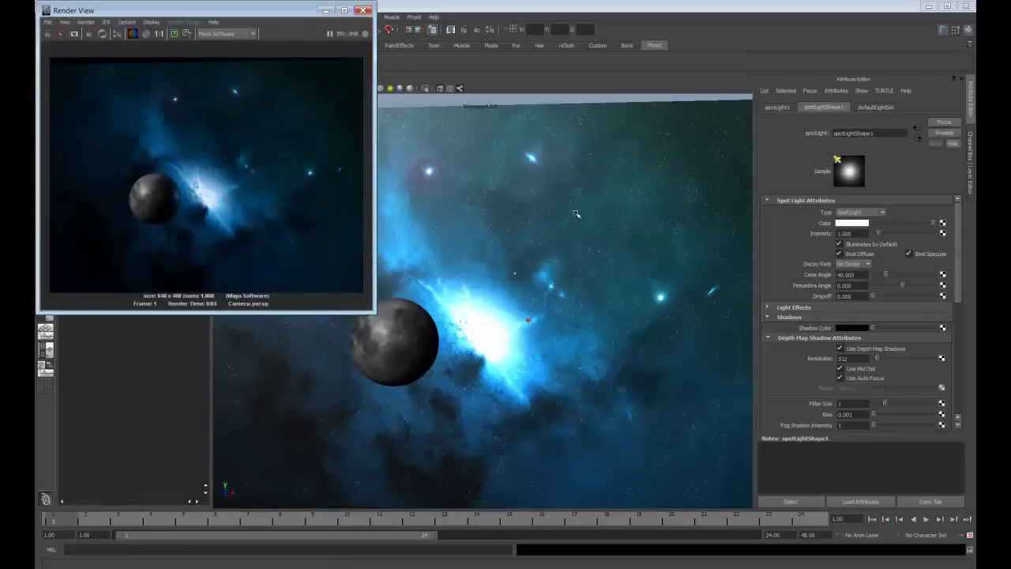
click(364, 10)
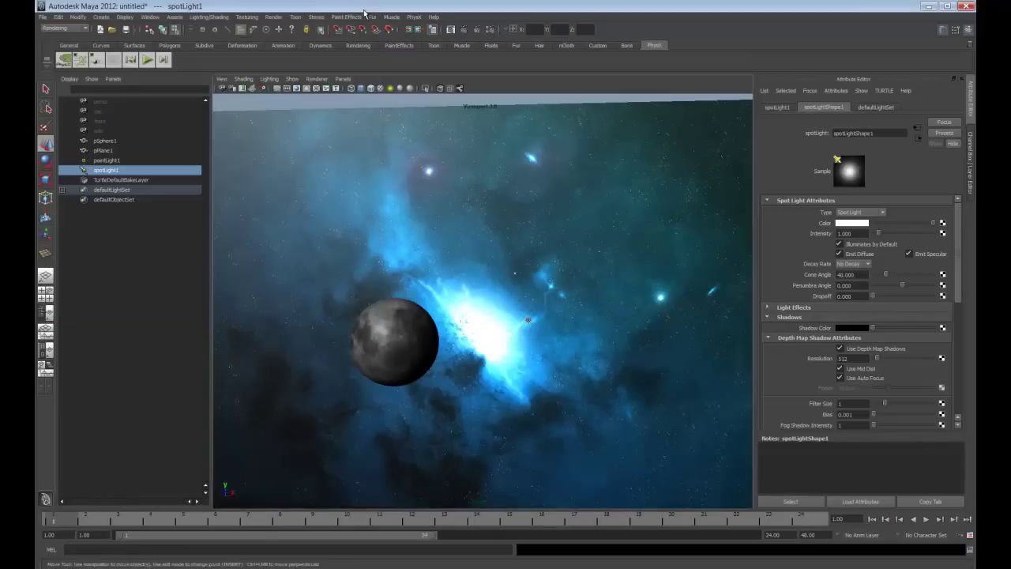
Create a new camera, camera1, in the scene.
alt+drag(510, 306, 562, 304)
alt+right_drag(563, 304, 519, 312)
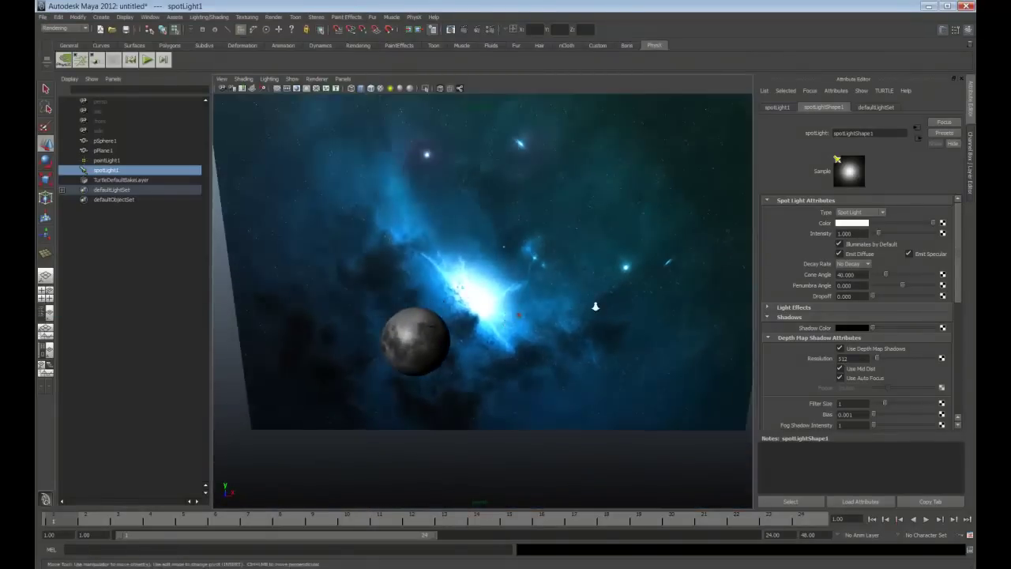
alt+drag(519, 310, 506, 306)
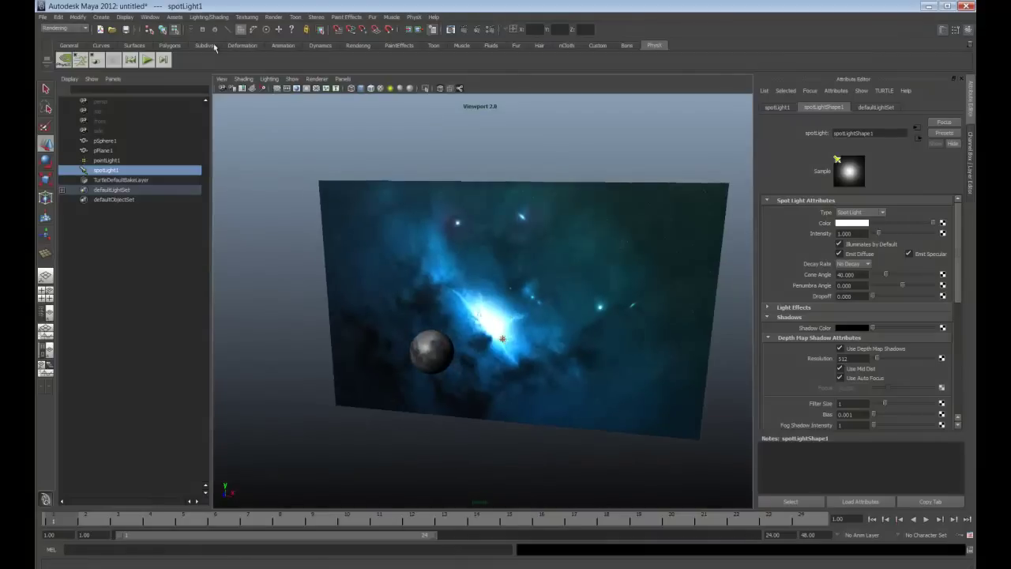
click(100, 16)
mouse_move(111, 79)
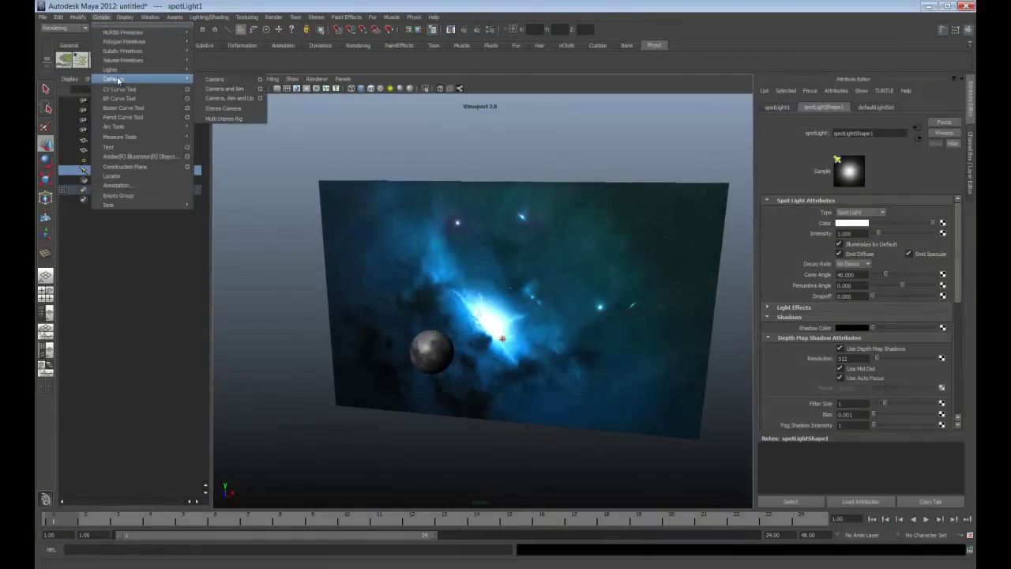
click(210, 81)
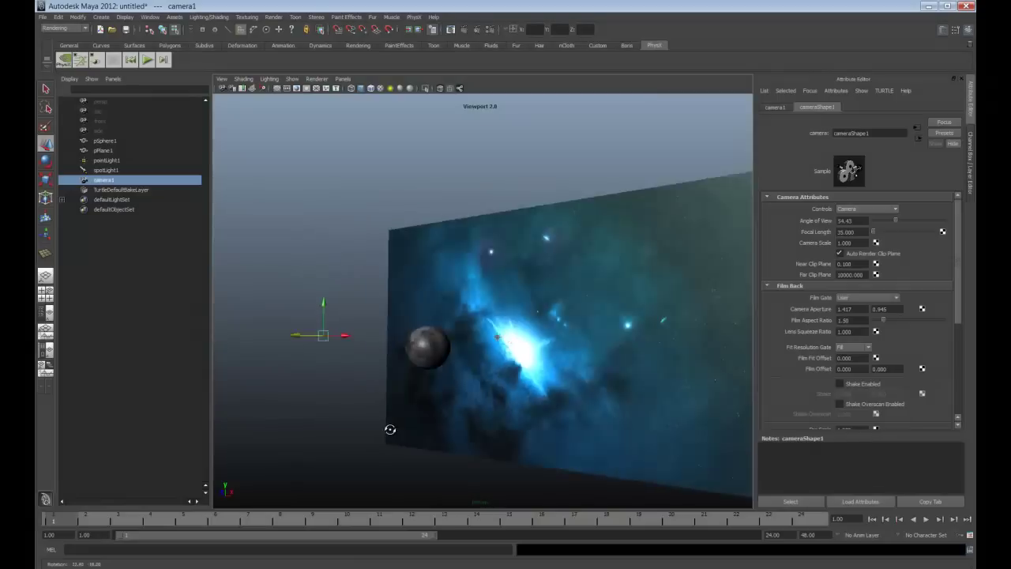
alt+drag(406, 447, 388, 429)
Enter 150 in camera1's Scale X/Y/Z, then change it to 75.
click(973, 166)
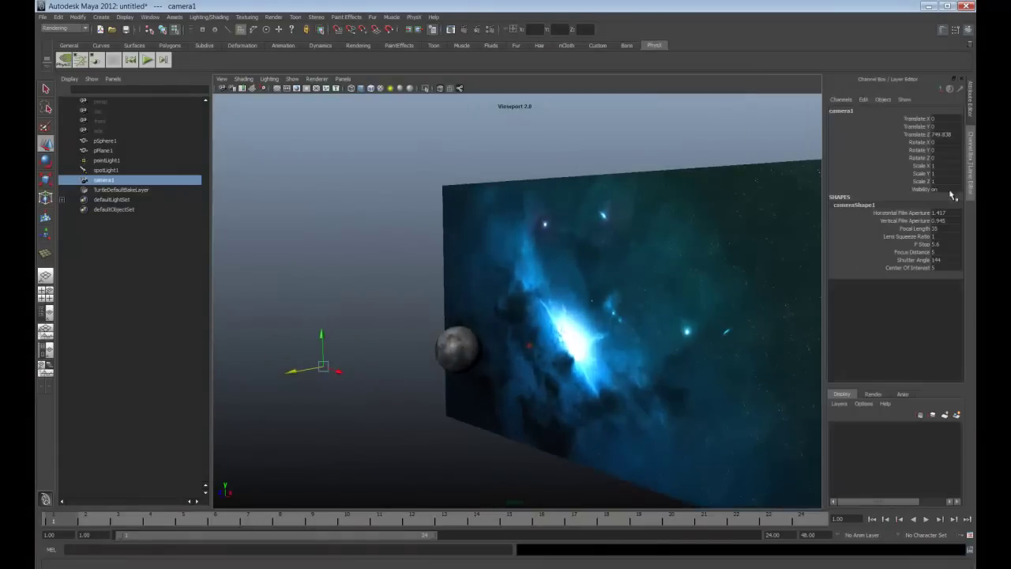
drag(950, 165, 951, 180)
text(150)
key(Return)
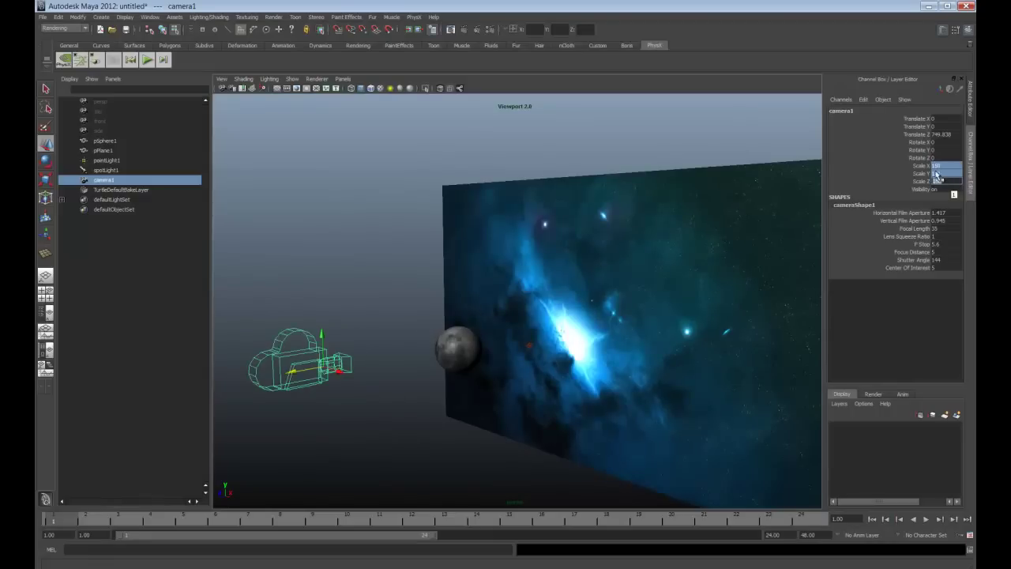
key(r)
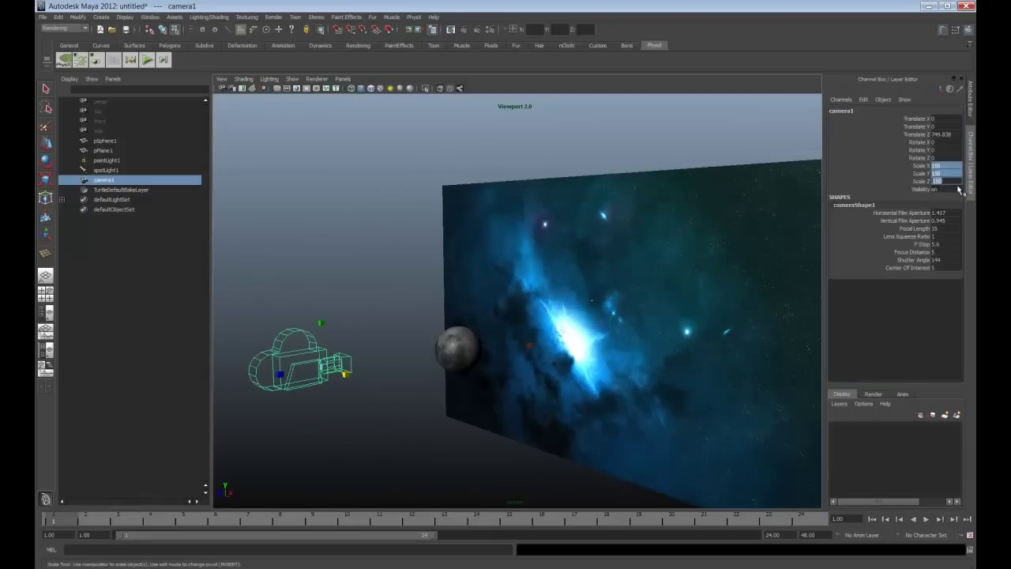
text(75)
key(Return)
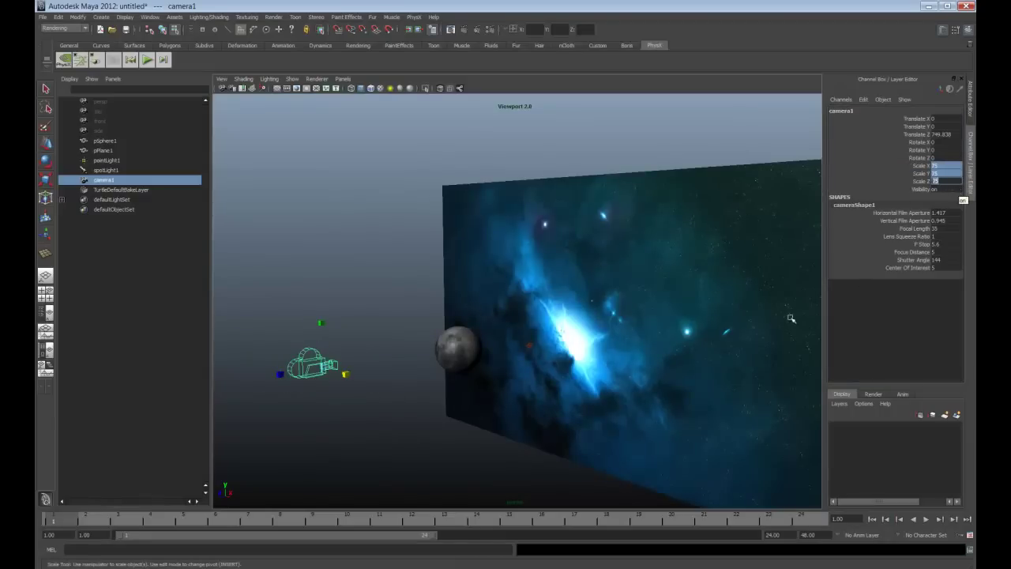
mouse_move(790, 319)
alt+mouse_down()
mouse_move(566, 429)
mouse_move(593, 434)
mouse_move(574, 420)
mouse_move(592, 413)
mouse_move(487, 422)
mouse_move(559, 345)
mouse_move(530, 411)
mouse_move(572, 377)
mouse_move(539, 433)
alt+mouse_up()
Set camera1's translation to 160 X, 127 Y, 1139 Z.
key(r)
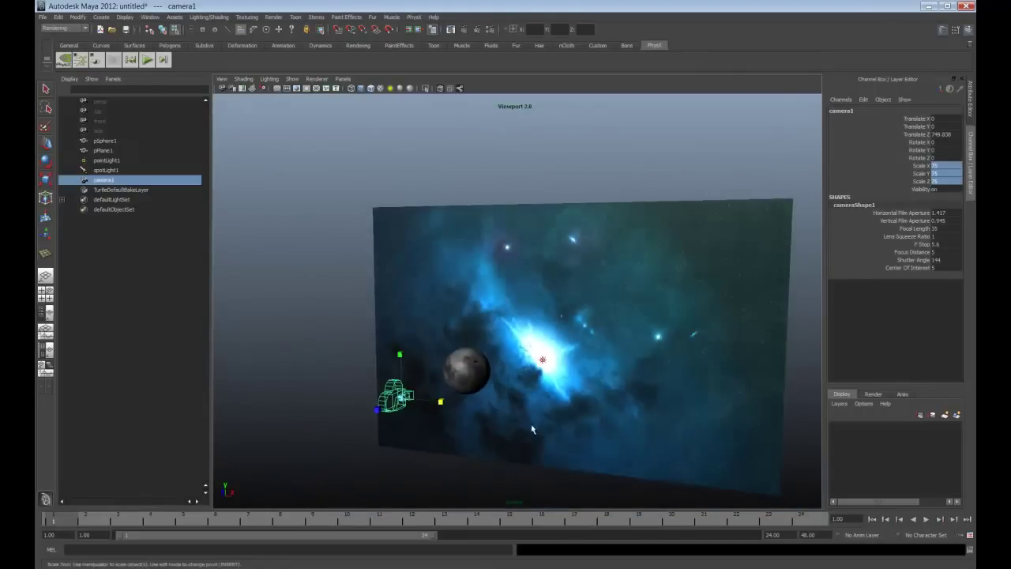
click(970, 101)
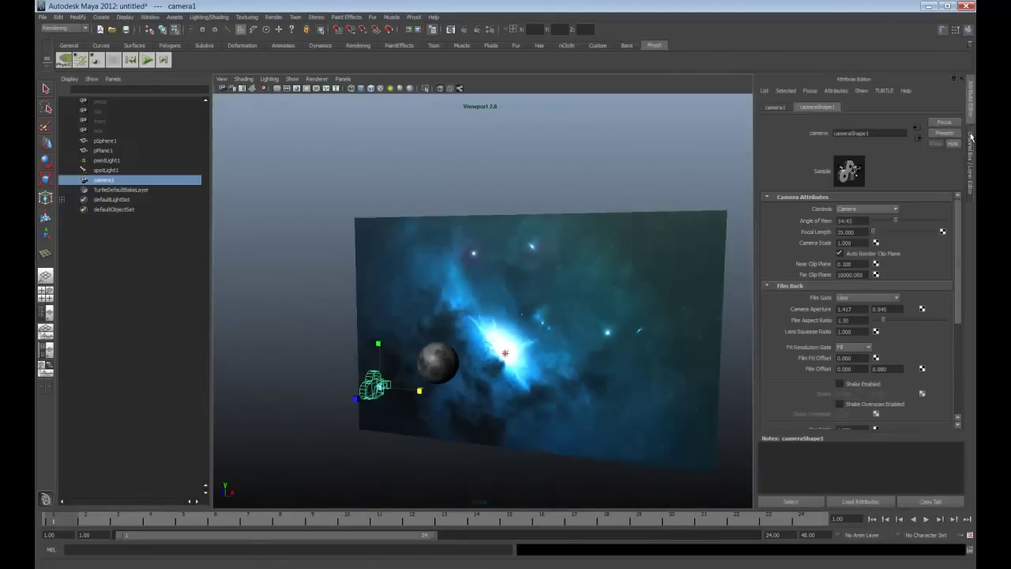
click(970, 158)
double_click(948, 118)
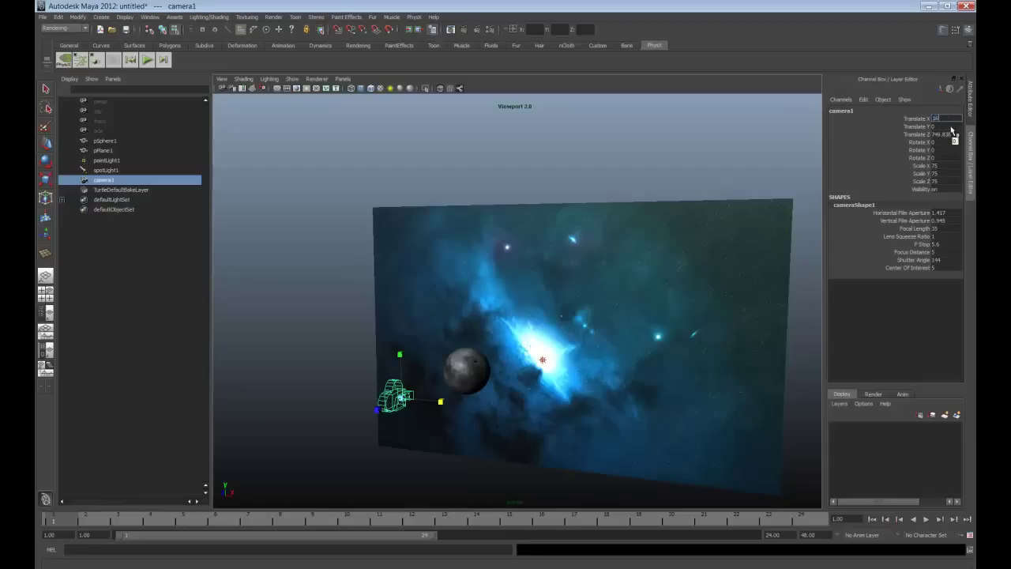
text(0)
key(Return)
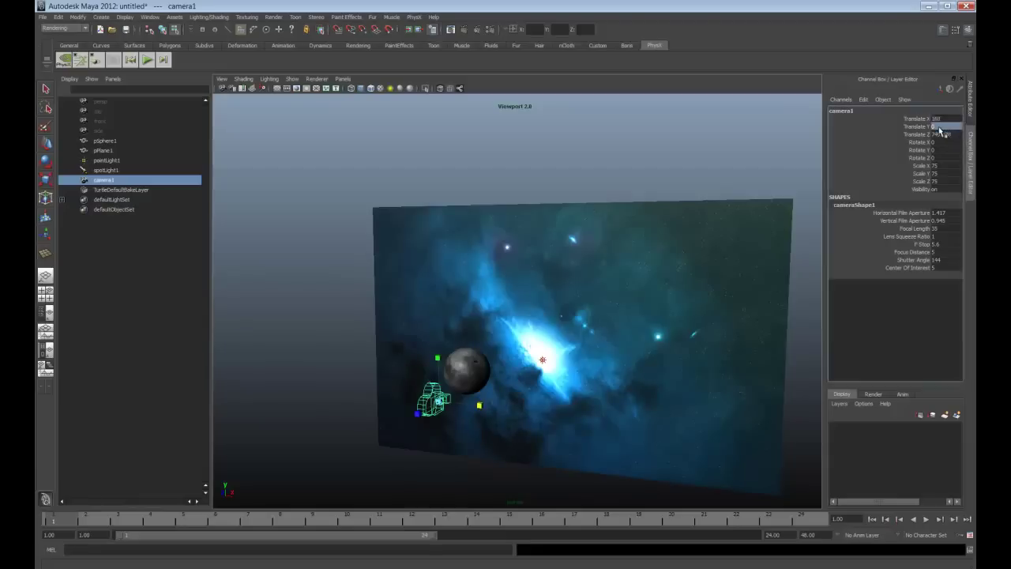
double_click(938, 126)
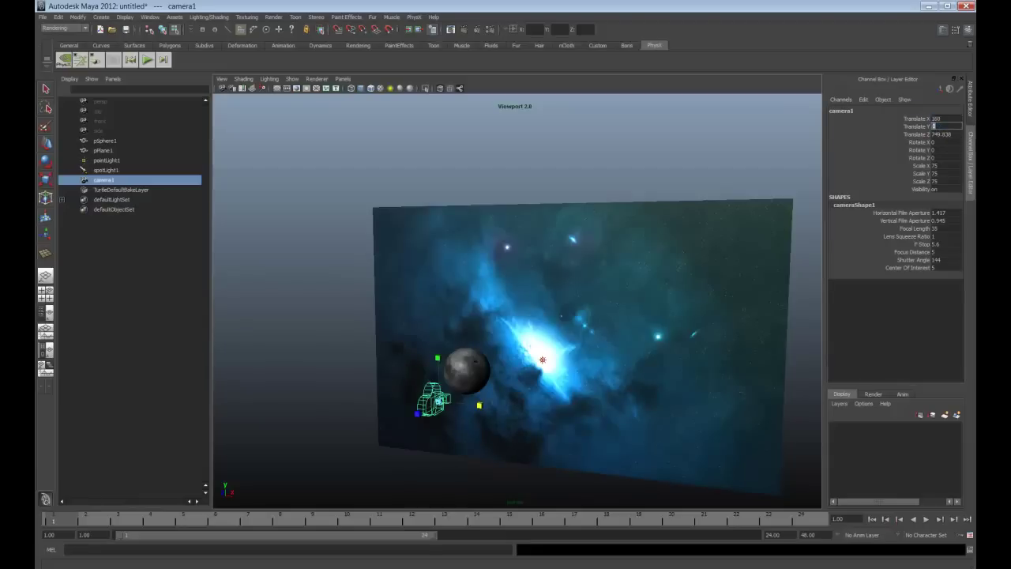
text(127)
key(Return)
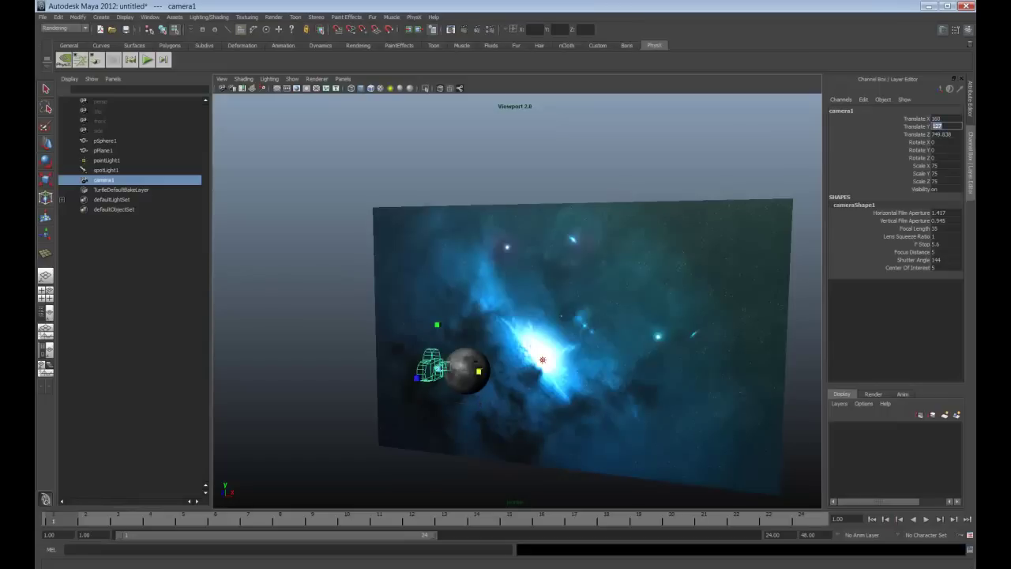
double_click(944, 134)
text(1139)
key(Return)
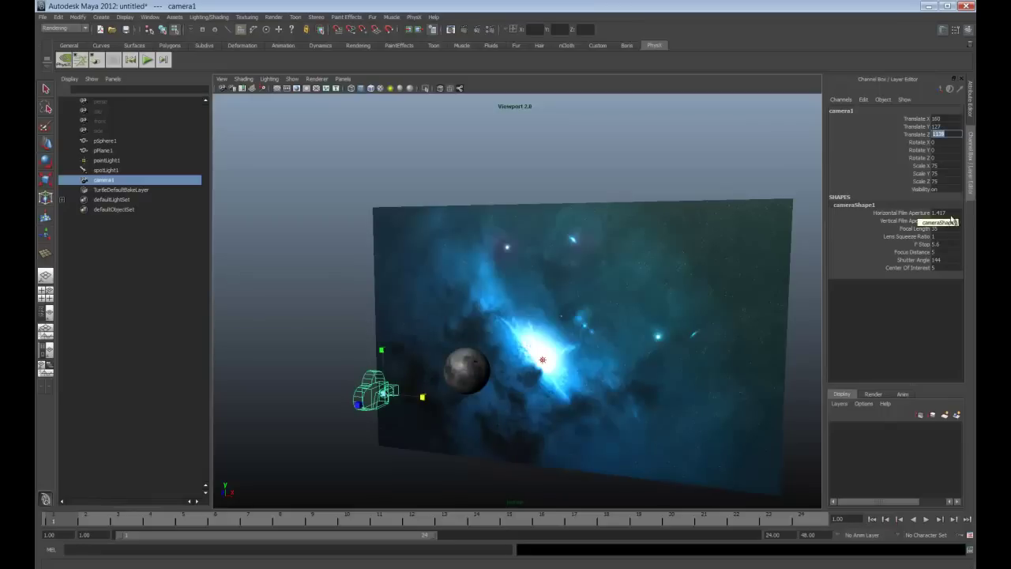
Tilt camera1 to Rotate X -4 and give it a small Rotate Y turn.
click(935, 142)
text(-5)
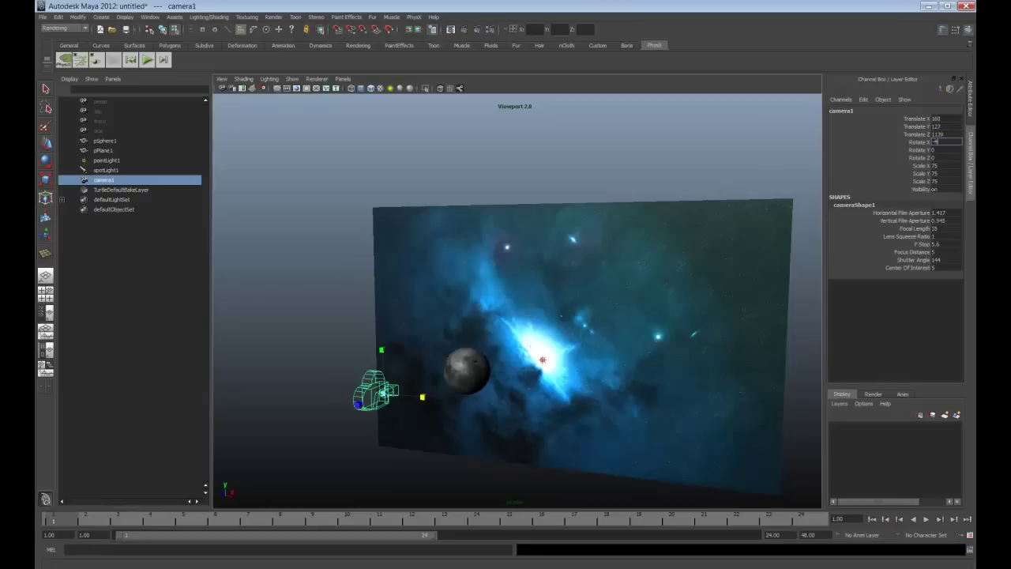
key(Return)
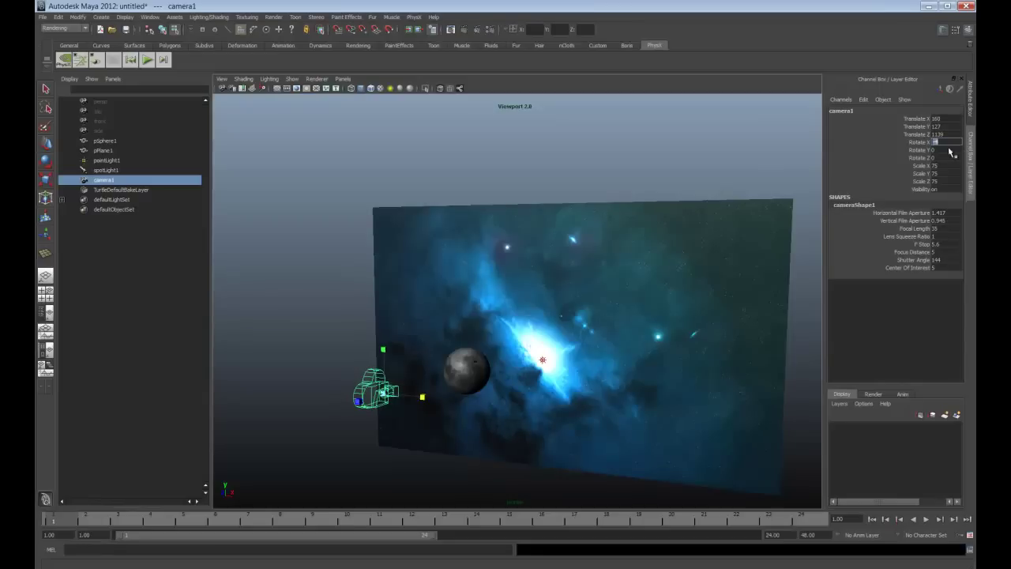
click(950, 149)
text(13)
key(Return)
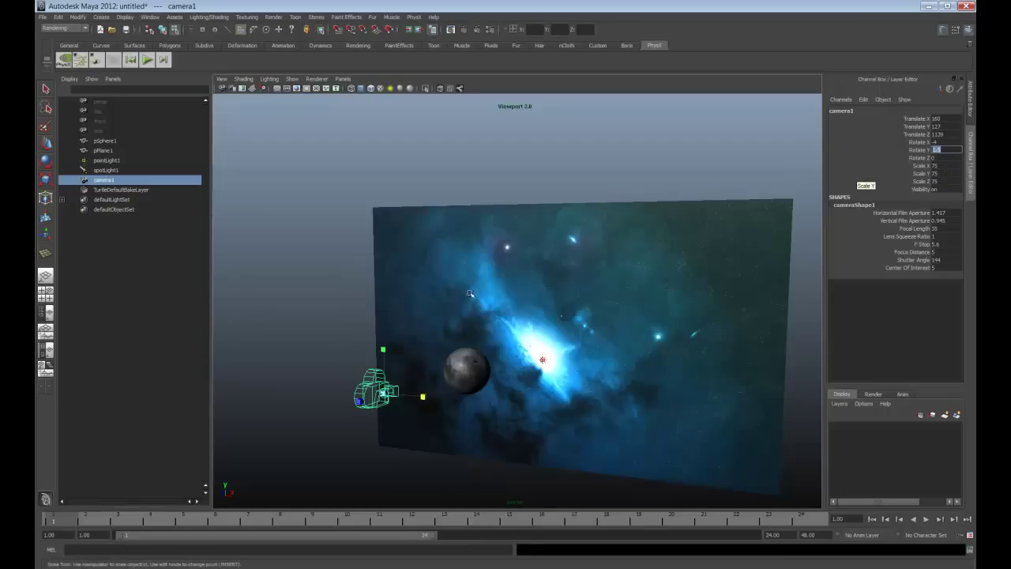
Look through camera1 via Panels > Perspective, then open Render Settings.
click(345, 79)
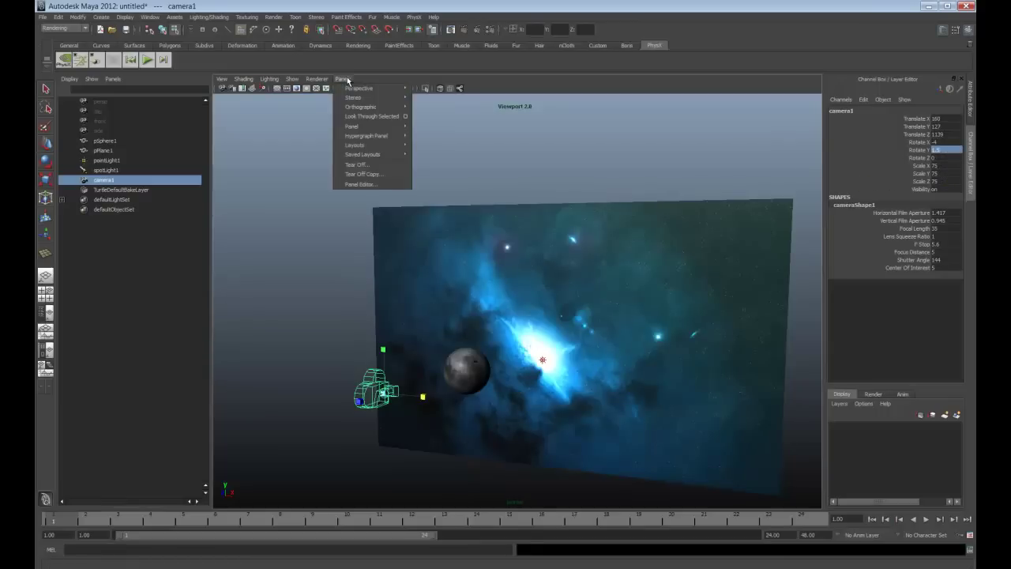
mouse_move(359, 89)
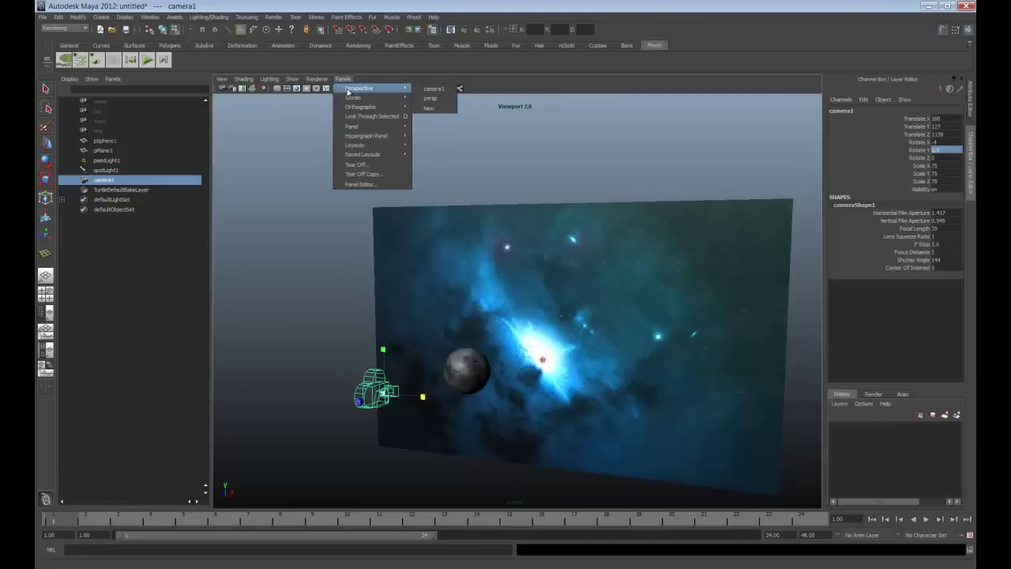
click(427, 88)
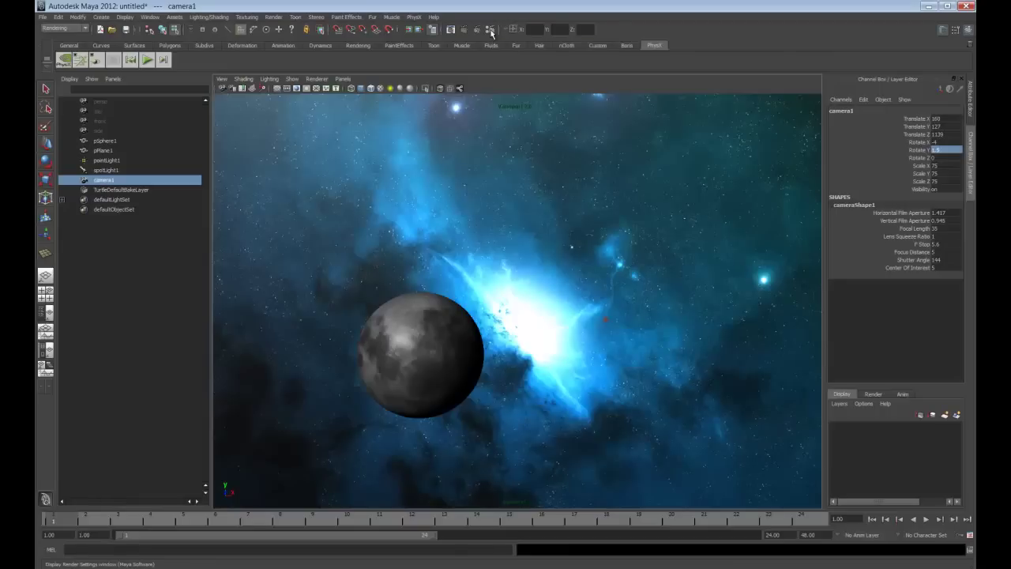
click(491, 31)
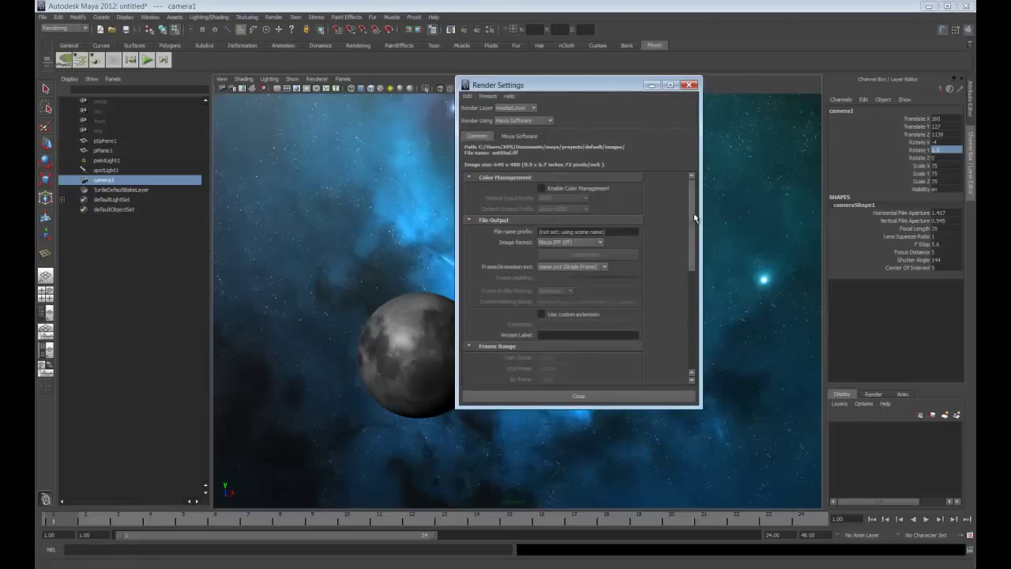
Set the render image size to 1920 width and 1080 height.
drag(694, 217, 685, 327)
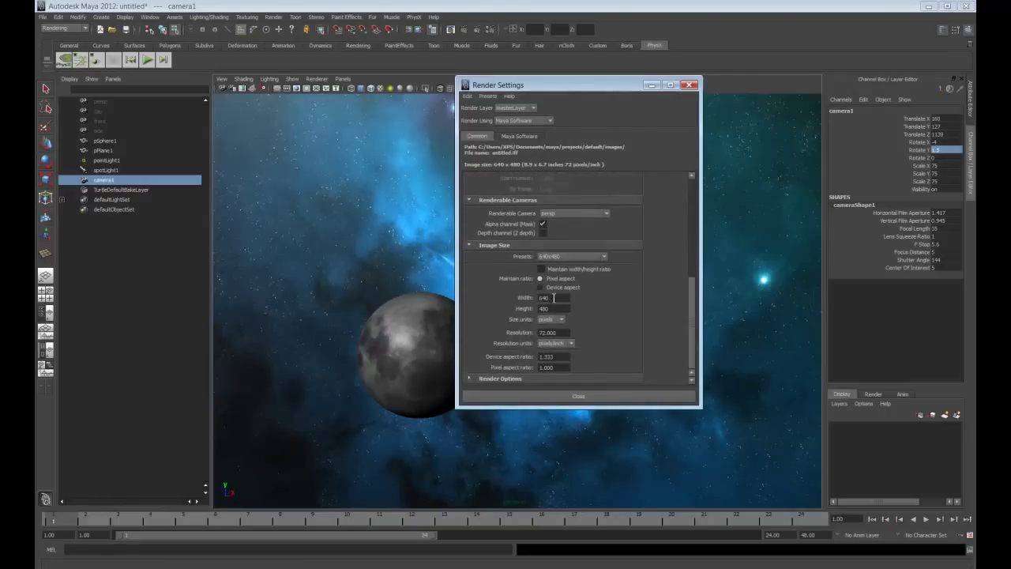
double_click(553, 297)
text(1920)
key(Tab)
text(108)
Set Edge anti-aliasing to Highest quality, close Render Settings and render camera1.
click(537, 138)
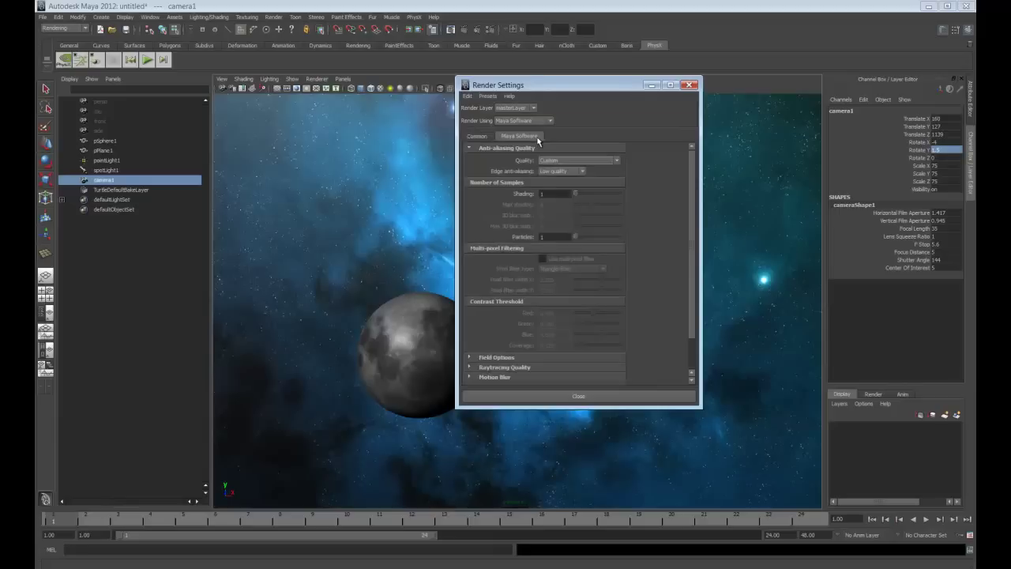
click(582, 171)
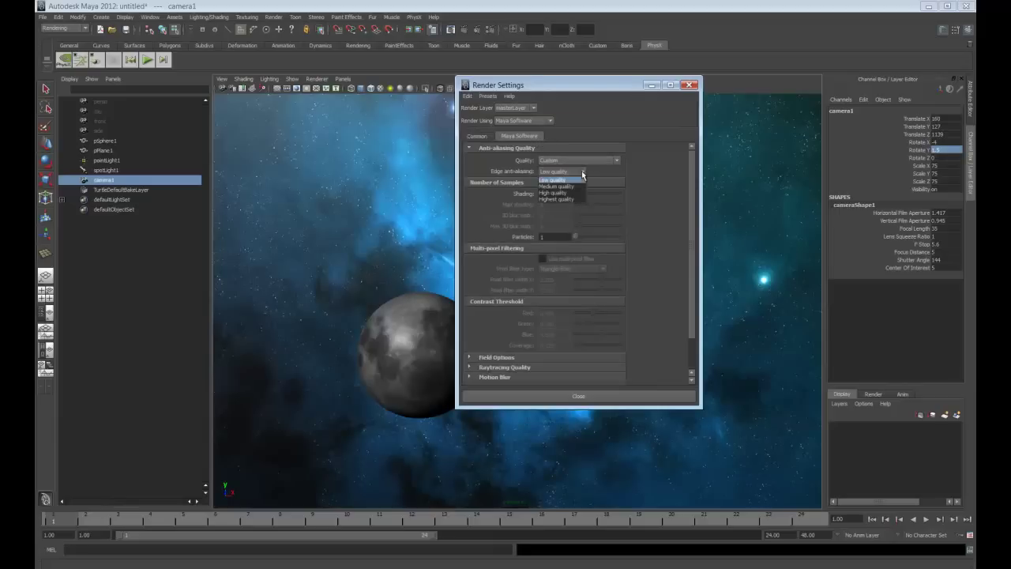
click(556, 199)
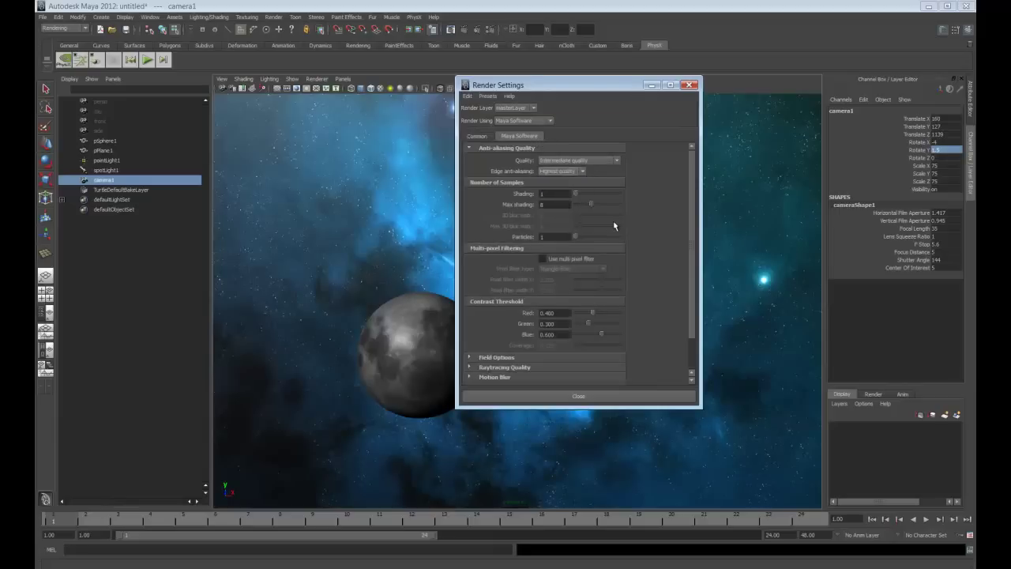
click(577, 395)
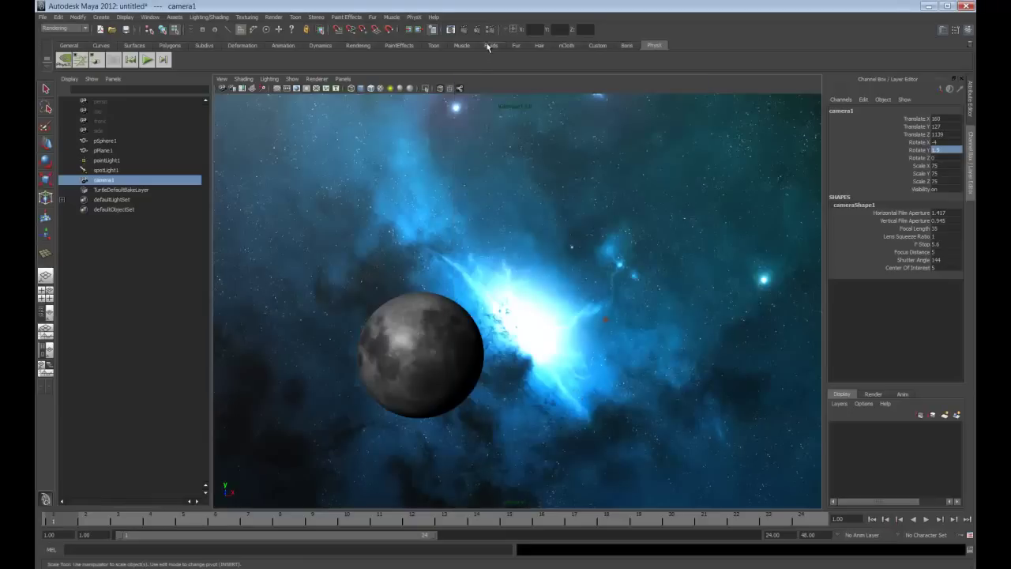
click(463, 31)
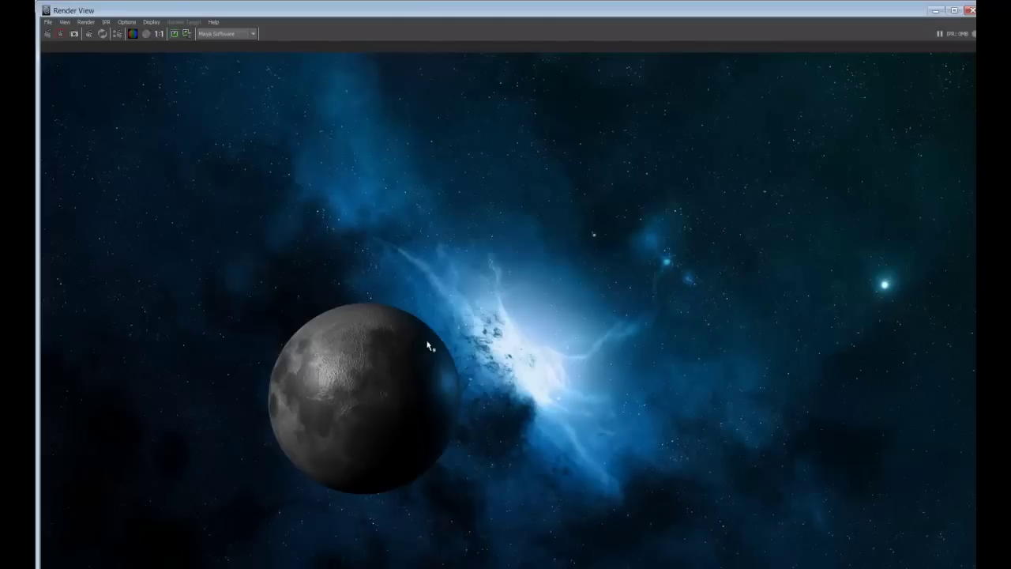
click(969, 10)
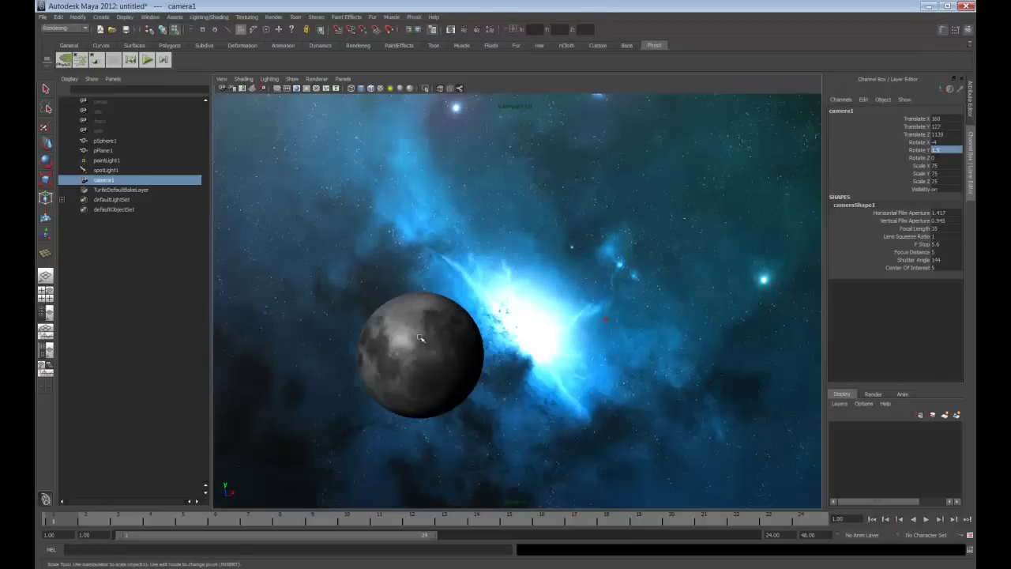
Select pSphere1 and set blinn1's reflectivity to 0 and specular colour to black.
click(114, 142)
key(w)
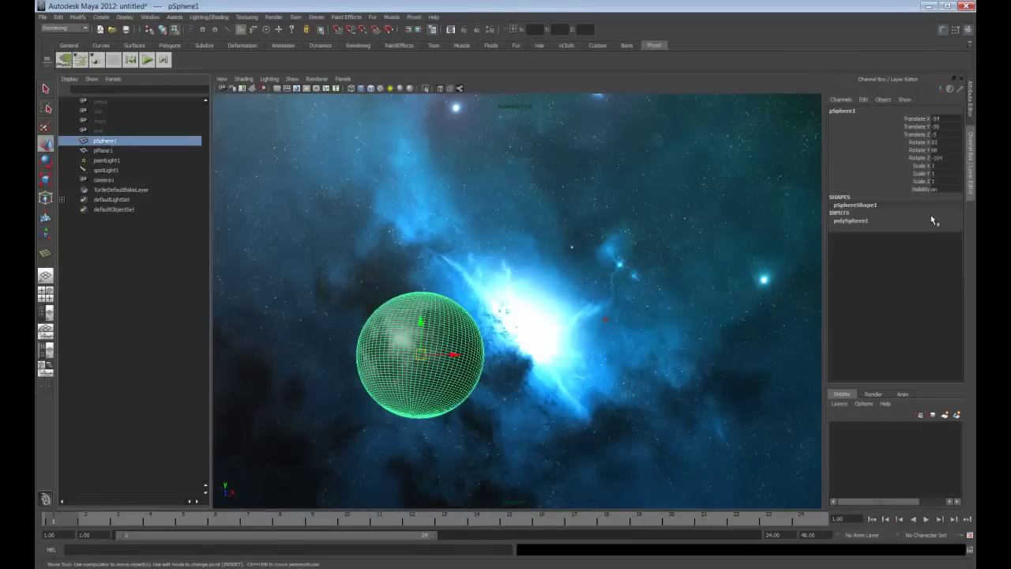
click(972, 111)
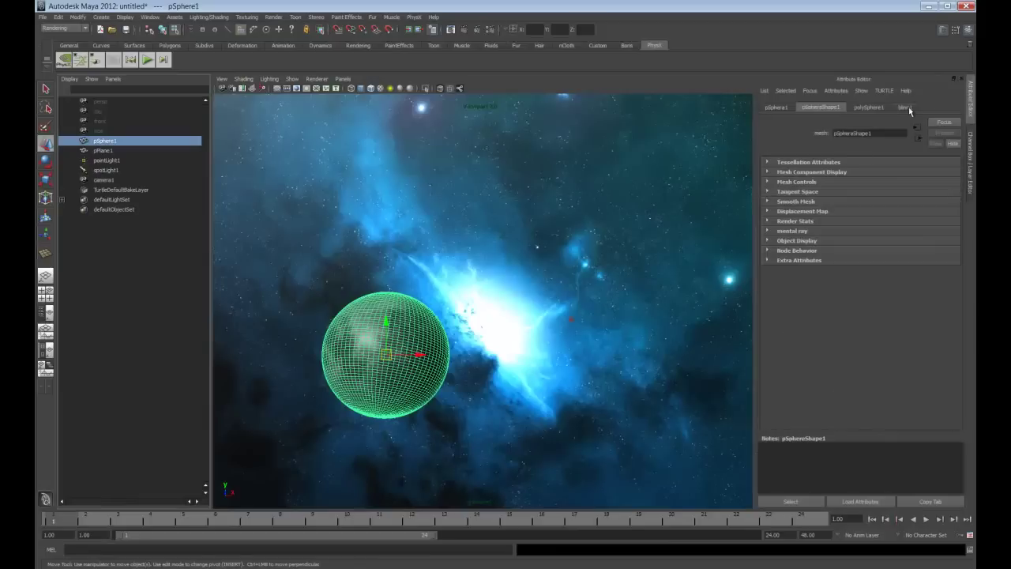
click(908, 109)
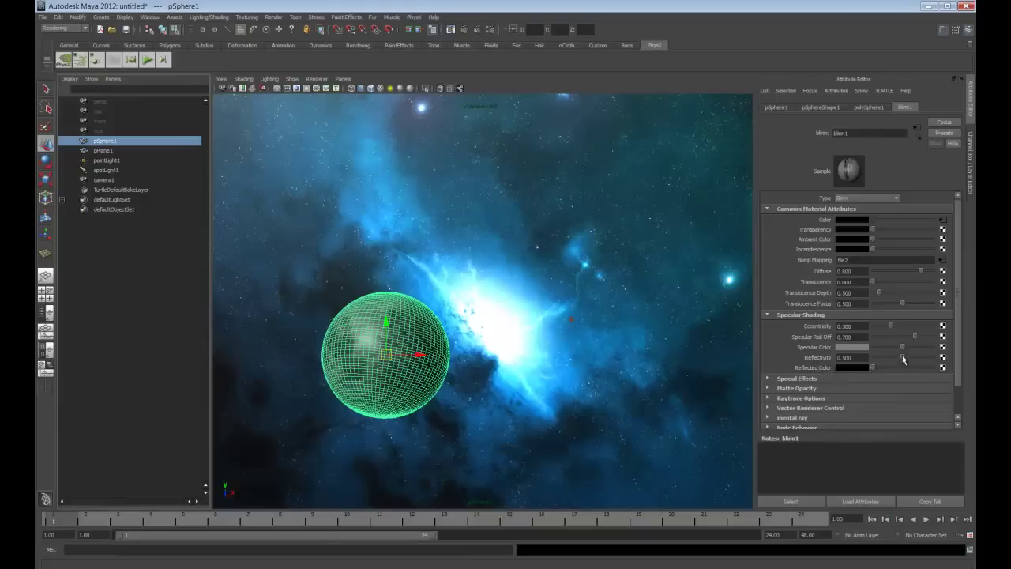
drag(902, 356, 867, 362)
mouse_move(902, 347)
mouse_down()
mouse_move(869, 353)
mouse_move(881, 358)
mouse_up()
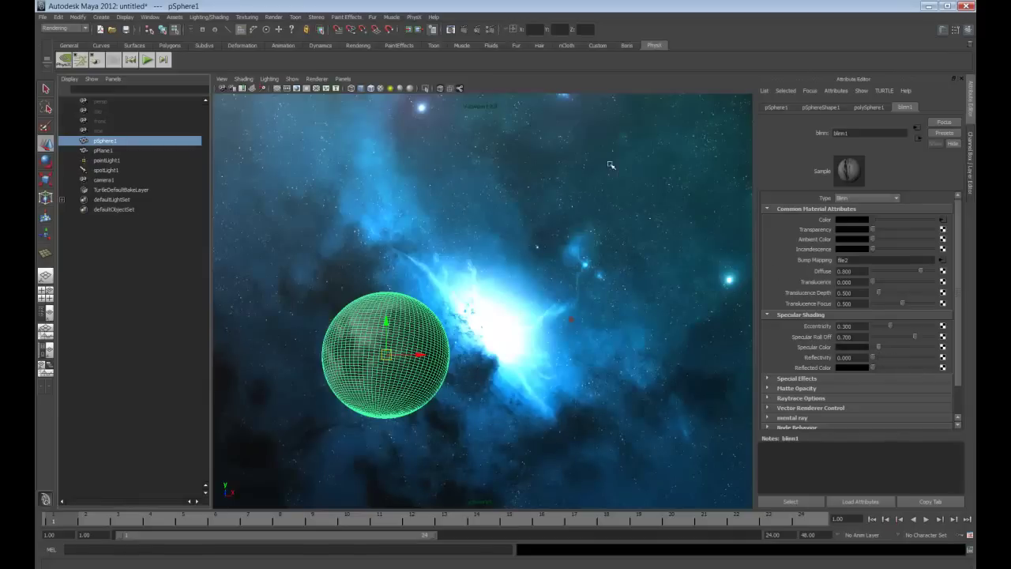
click(465, 29)
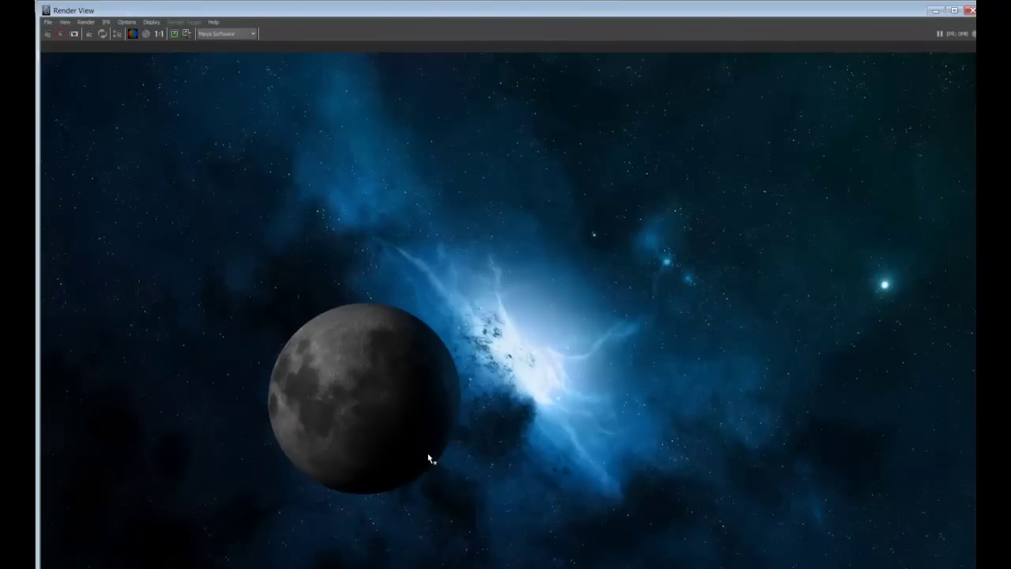
click(970, 10)
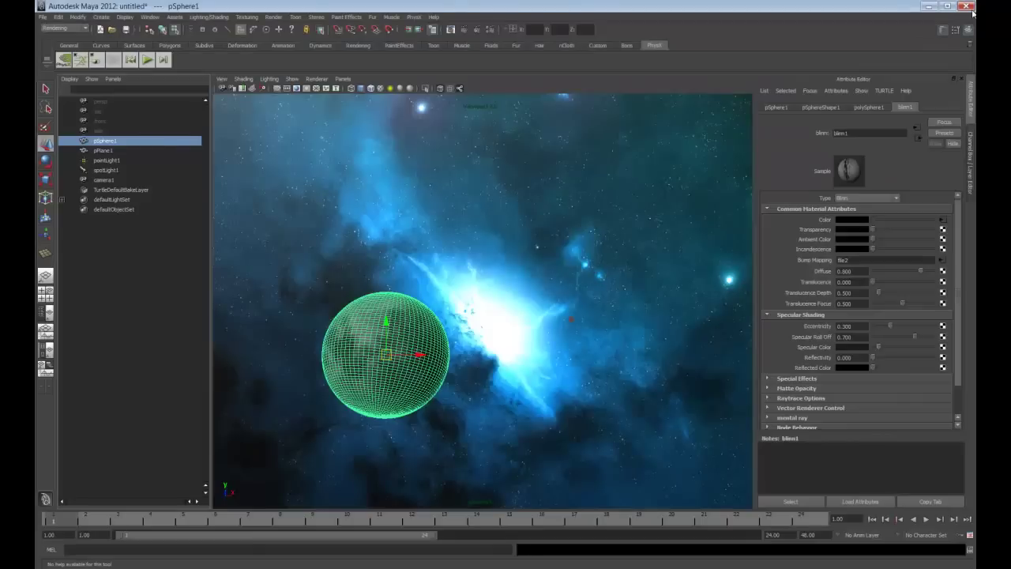